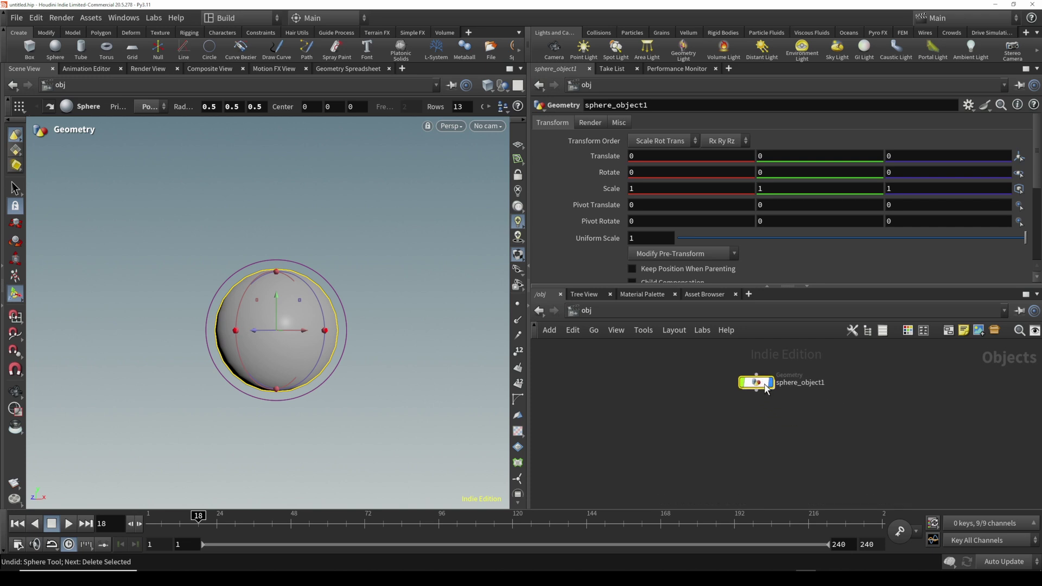
Inside sphere_object1, add a POP Network, wire sphere1 into its first input and display it
{"action": "double_click", "coordinate": [766, 385]}
{"action": "key", "text": "Tab"}
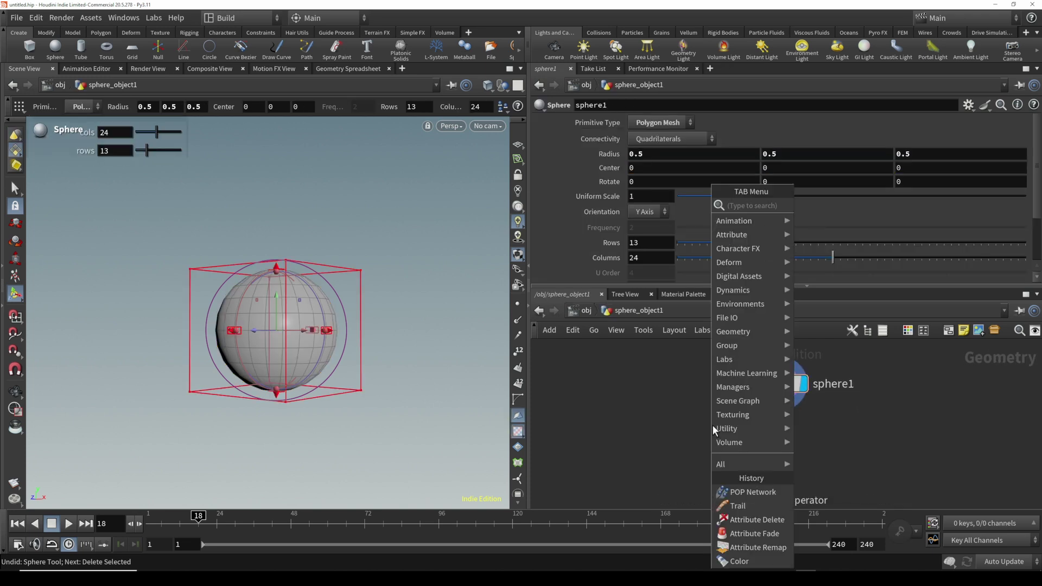
{"action": "left_click", "coordinate": [759, 492]}
{"action": "left_click", "coordinate": [779, 459]}
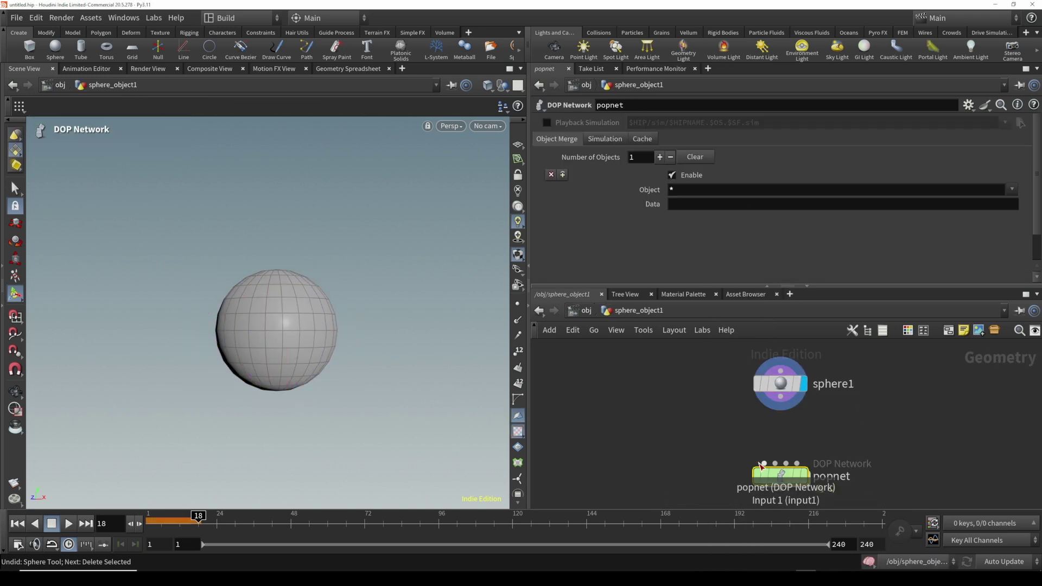
{"action": "left_click_drag", "start_coordinate": [780, 460], "coordinate": [780, 397]}
{"action": "left_click", "coordinate": [802, 476]}
Open the POP network and play its particle simulation from the first frame, finishing back at frame 1
{"action": "double_click", "coordinate": [789, 481]}
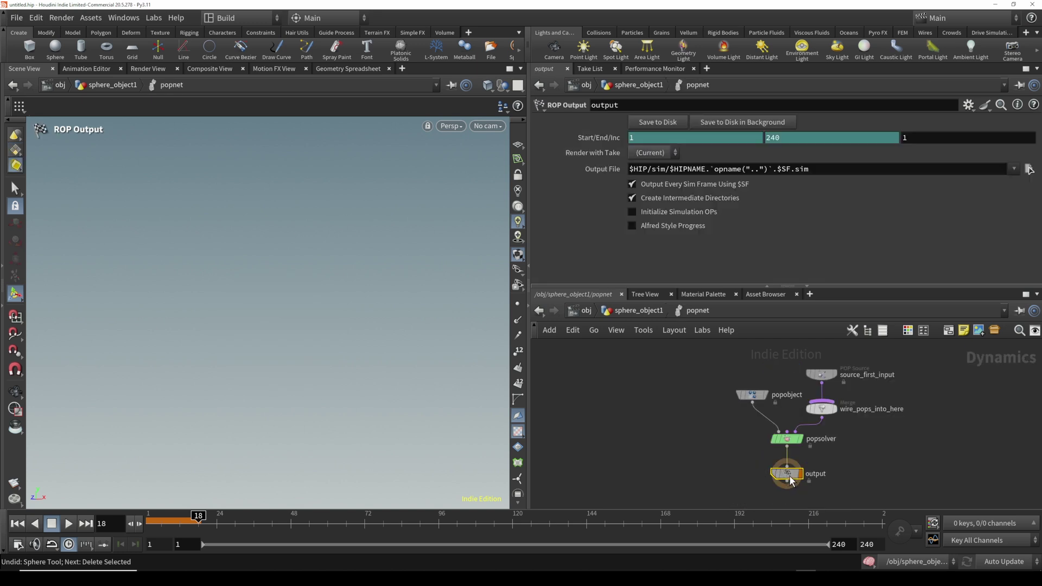
{"action": "left_click", "coordinate": [18, 523]}
{"action": "left_click", "coordinate": [66, 525]}
{"action": "left_click", "coordinate": [21, 525]}
Move the source_first_input node farther up from the wire_pops_into_here merge and select it
{"action": "middle_click_drag", "start_coordinate": [719, 461], "coordinate": [695, 481]}
{"action": "left_click_drag", "start_coordinate": [799, 410], "coordinate": [799, 360]}
{"action": "left_click", "coordinate": [800, 360]}
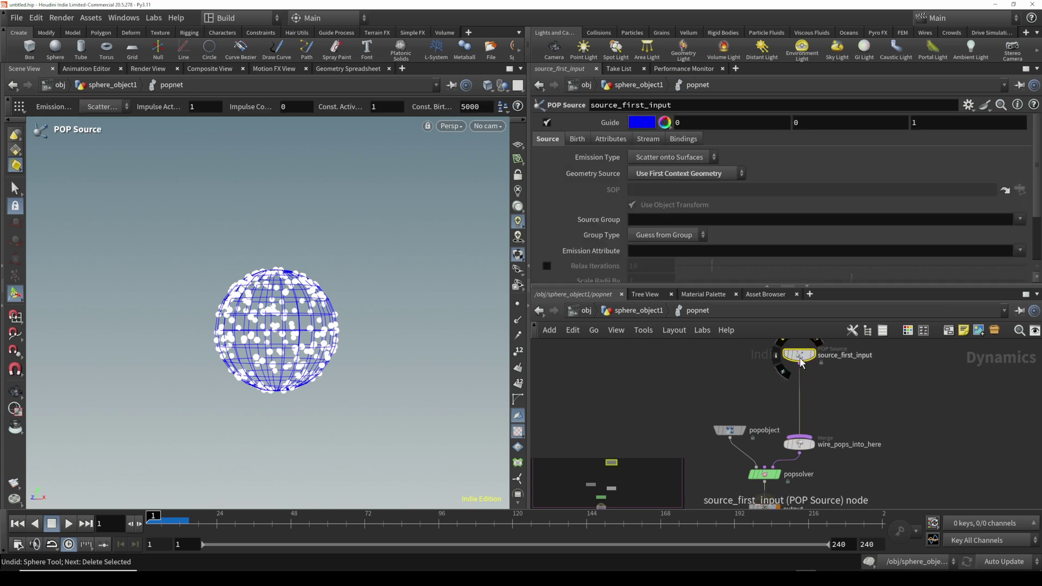
Set the source's initial velocity to Add to inherited velocity with a Y velocity of 1, and preview the simulation
{"action": "left_click", "coordinate": [604, 140]}
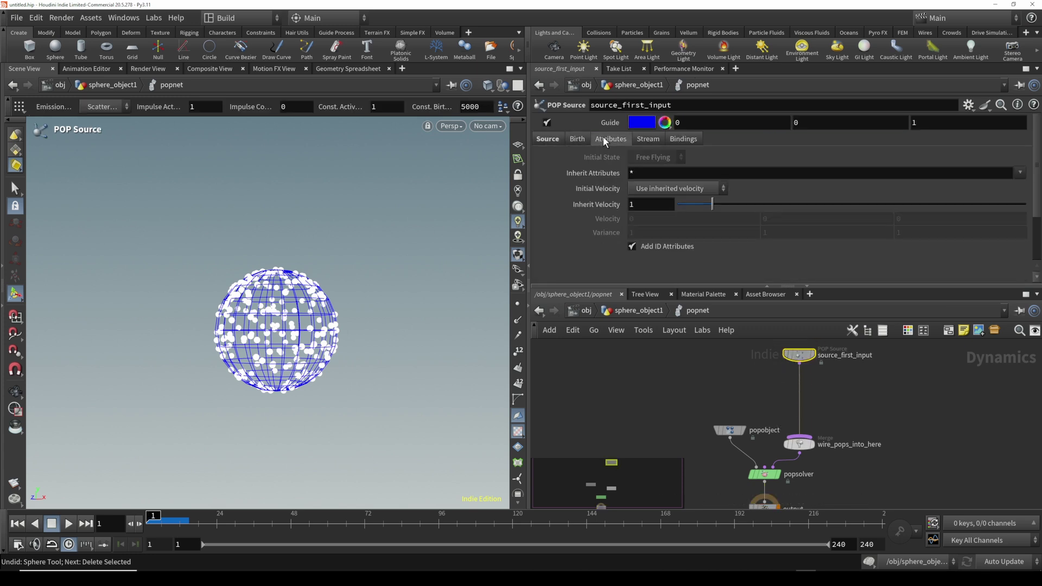
{"action": "left_click", "coordinate": [685, 189]}
{"action": "left_click", "coordinate": [678, 216]}
{"action": "left_click_drag", "start_coordinate": [776, 219], "coordinate": [730, 232]}
{"action": "type", "text": "1"}
{"action": "left_click", "coordinate": [731, 356]}
{"action": "left_click", "coordinate": [69, 523]}
{"action": "left_click", "coordinate": [20, 529]}
{"action": "scroll", "coordinate": [270, 389], "scroll_direction": "down", "scroll_amount": 5}
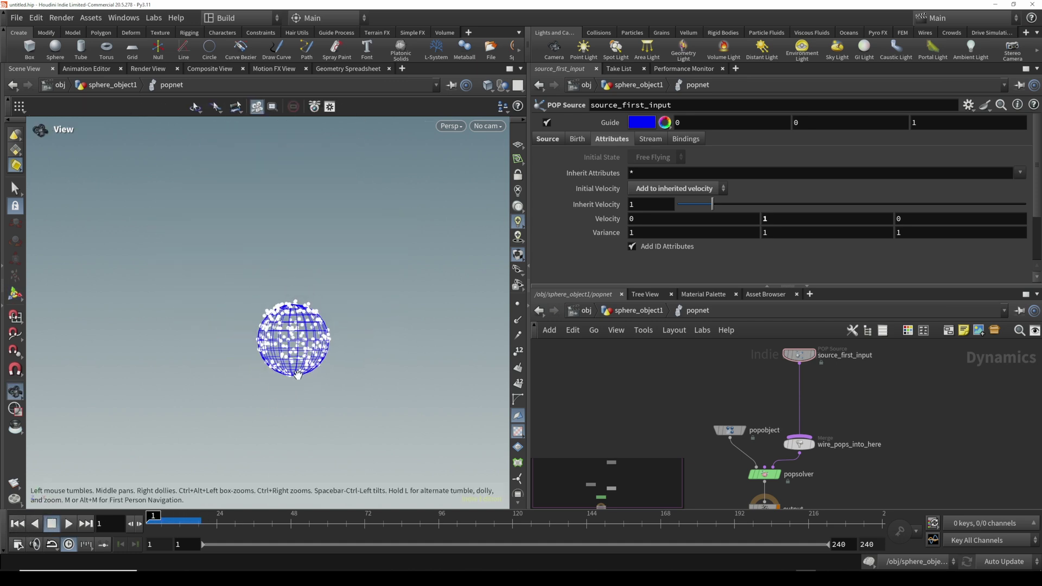
Set the POP source's constant birth rate to 9000 and preview the emission, rewinding to frame 1
{"action": "left_click", "coordinate": [576, 139]}
{"action": "left_click", "coordinate": [632, 202]}
{"action": "type", "text": "9"}
{"action": "key", "text": "Return"}
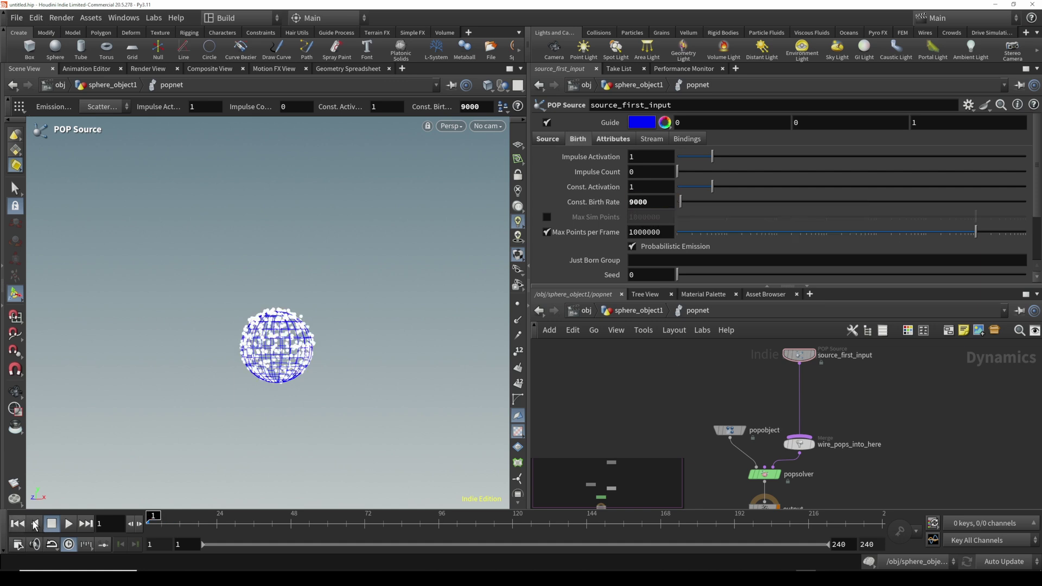
{"action": "left_click", "coordinate": [65, 525]}
{"action": "left_click", "coordinate": [51, 527]}
{"action": "left_click", "coordinate": [23, 525]}
Insert a POP Force below source_first_input with a noise amplitude of 0.68 and play the simulation
{"action": "key", "text": "Tab"}
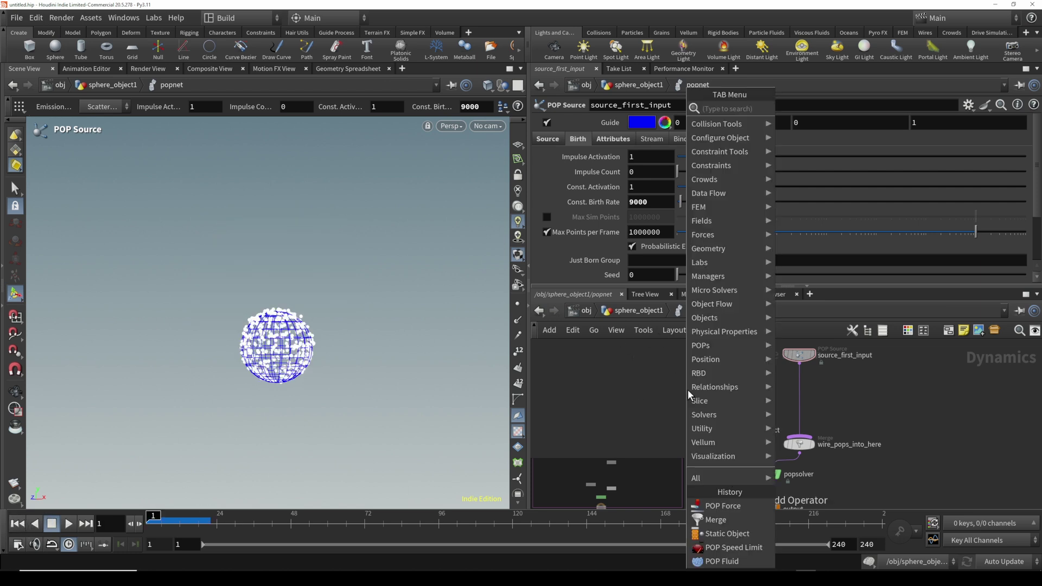
{"action": "type", "text": "force"}
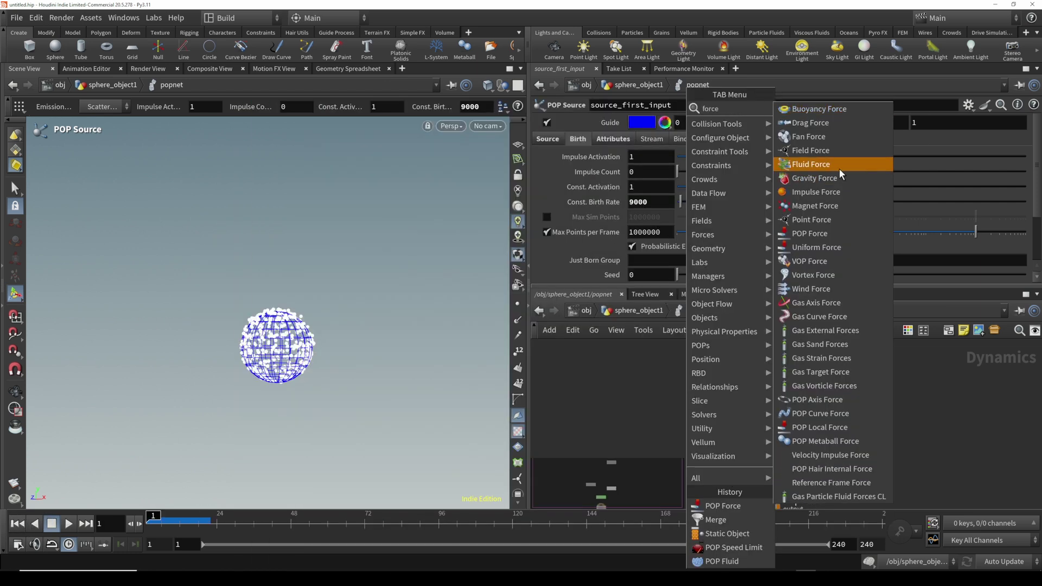
{"action": "left_click", "coordinate": [842, 232]}
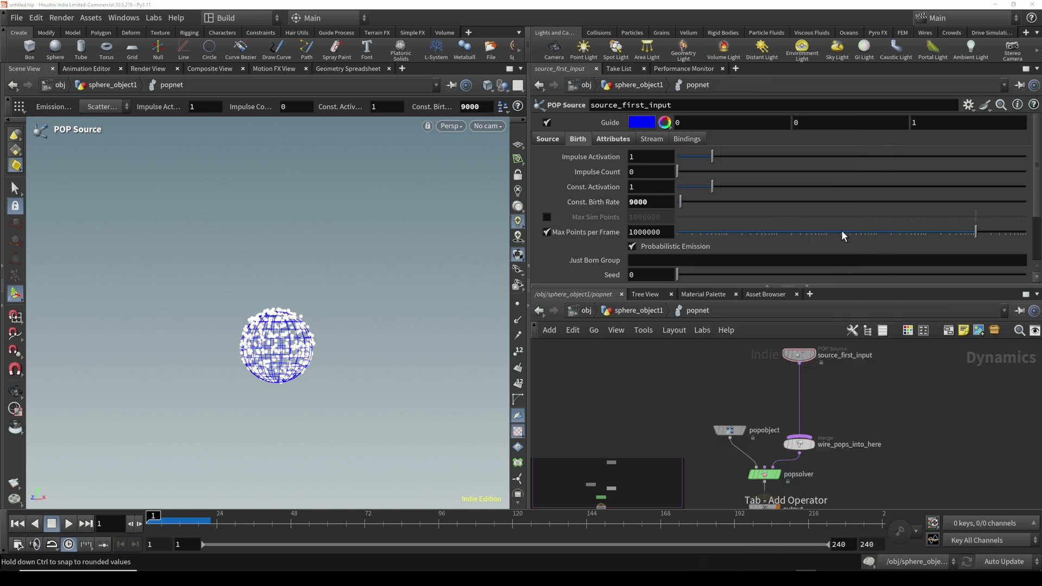
{"action": "left_click", "coordinate": [798, 392]}
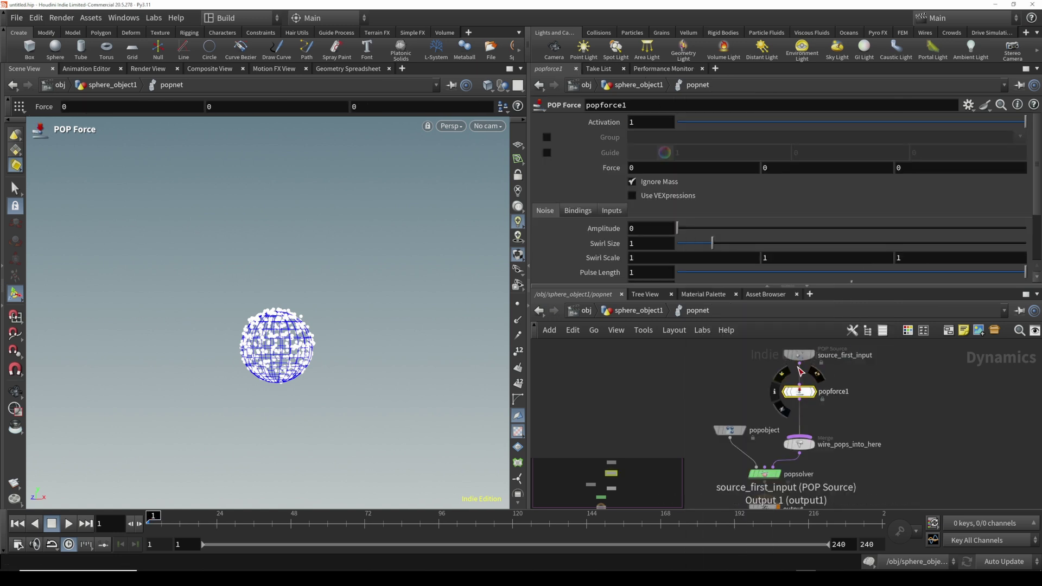
{"action": "left_click_drag", "start_coordinate": [686, 228], "coordinate": [698, 229]}
{"action": "left_click", "coordinate": [67, 524]}
Insert a POP Fluid node between popforce1 and wire_pops_into_here and replay the simulation from frame 1
{"action": "key", "text": "Tab"}
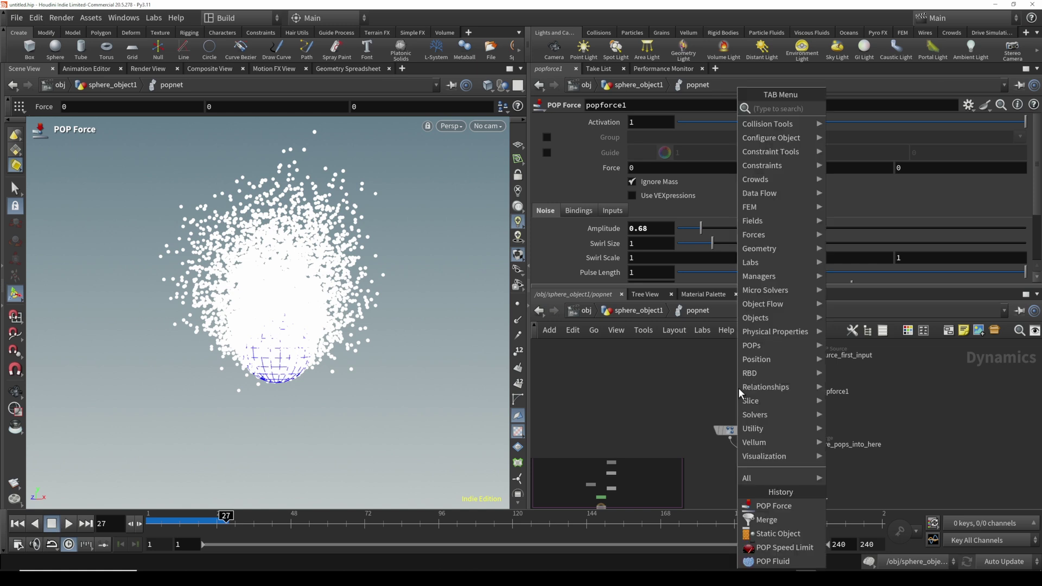
{"action": "type", "text": "popfl"}
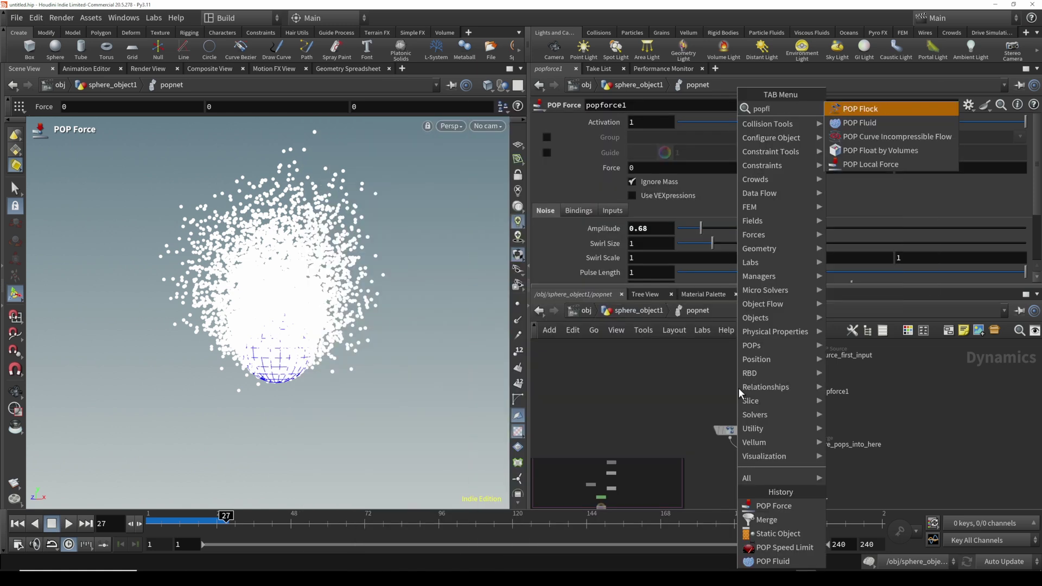
{"action": "left_click", "coordinate": [859, 122]}
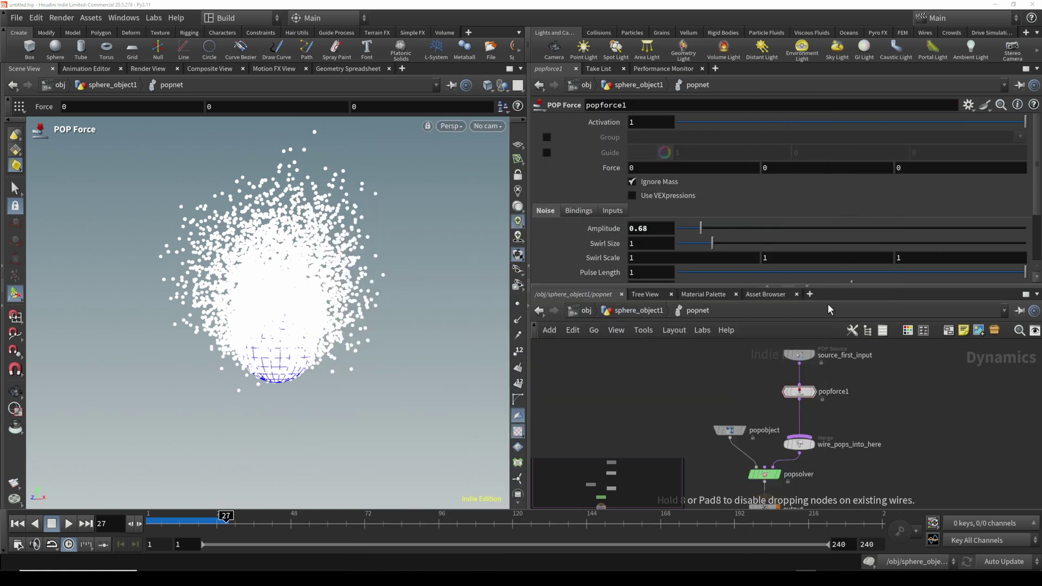
{"action": "left_click", "coordinate": [800, 422]}
{"action": "left_click", "coordinate": [17, 523]}
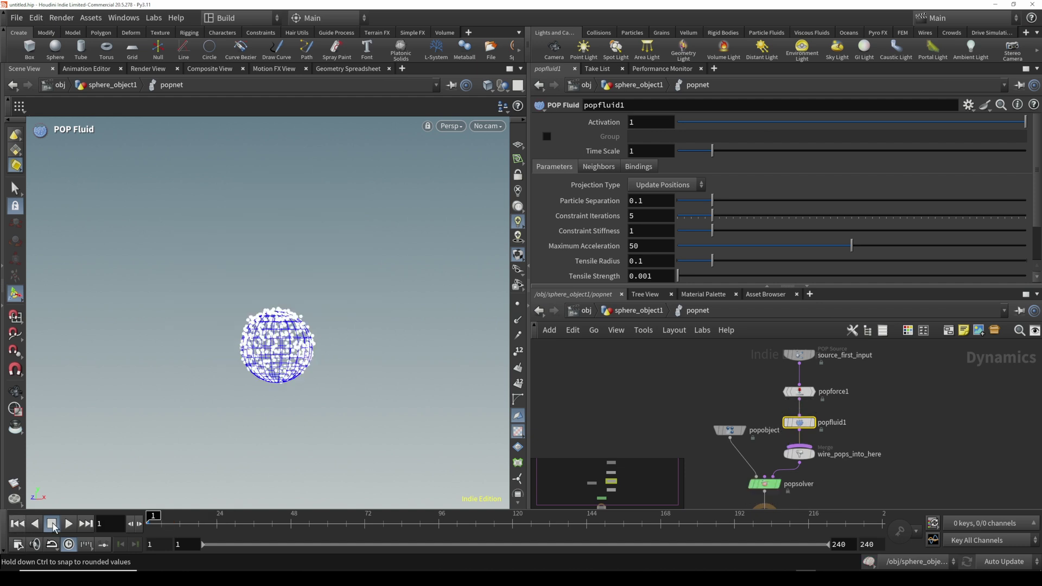
{"action": "left_click", "coordinate": [67, 523]}
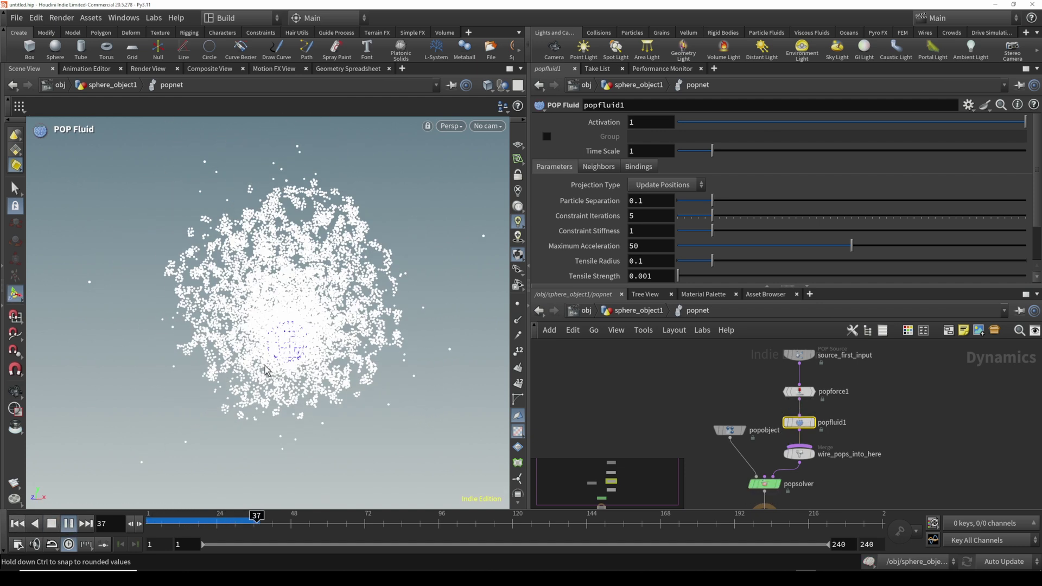
{"action": "left_click", "coordinate": [67, 523]}
{"action": "left_click", "coordinate": [18, 523]}
{"action": "left_click", "coordinate": [67, 523]}
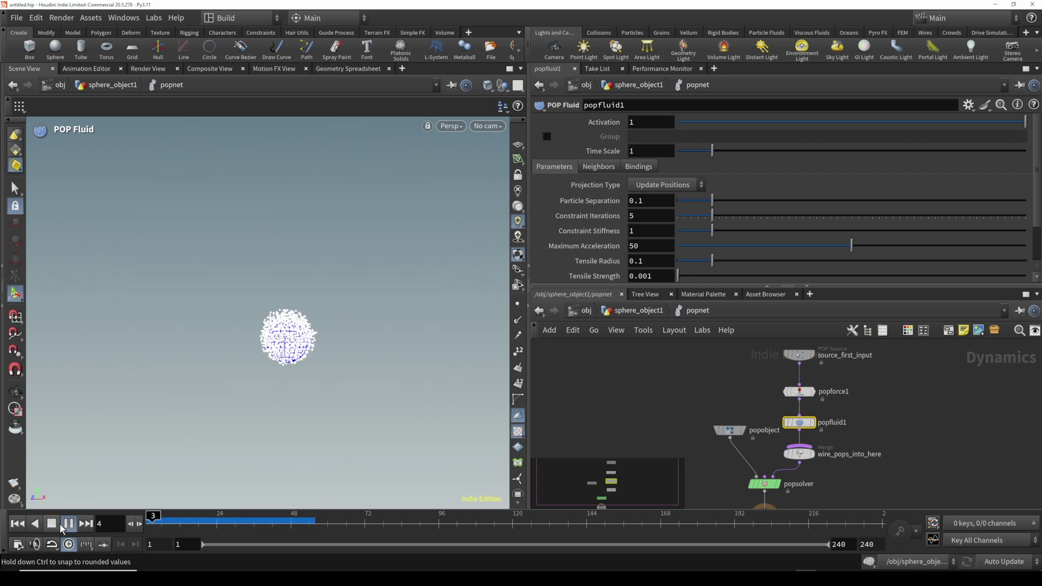
Insert a POP Speed Limit below popfluid1, enable Maximum Speed at 0.47 and replay the simulation
{"action": "key", "text": "Tab"}
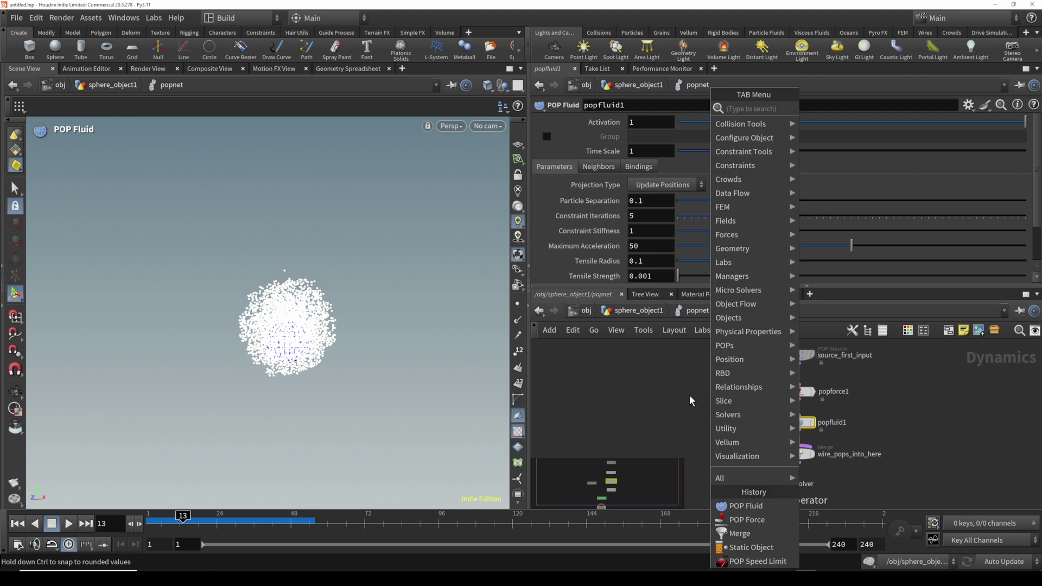
{"action": "left_click", "coordinate": [754, 561]}
{"action": "left_click", "coordinate": [804, 445]}
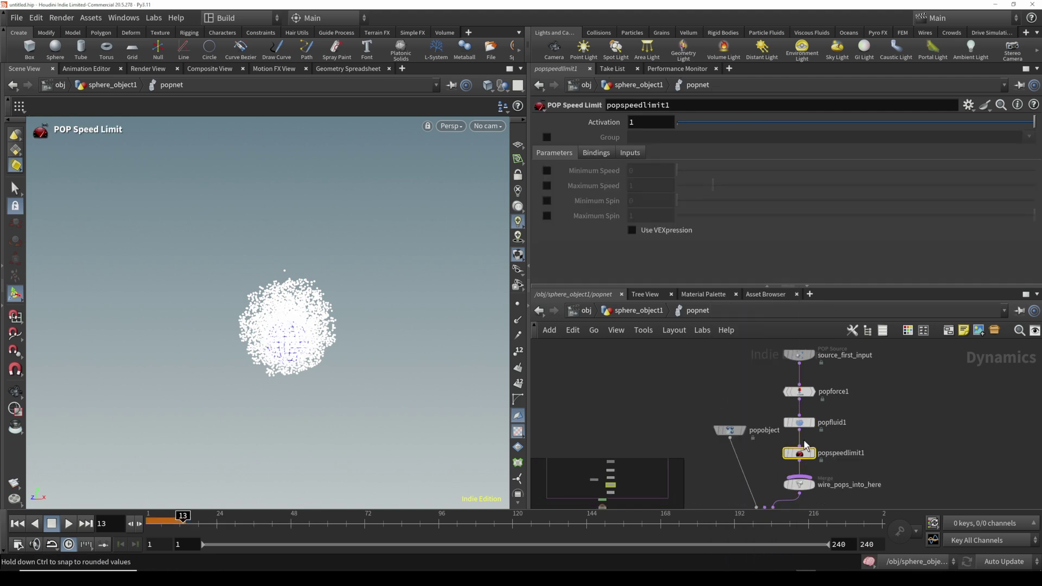
{"action": "left_click", "coordinate": [546, 185]}
{"action": "left_click_drag", "start_coordinate": [713, 186], "coordinate": [699, 190]}
{"action": "left_click", "coordinate": [20, 525]}
{"action": "left_click", "coordinate": [66, 524]}
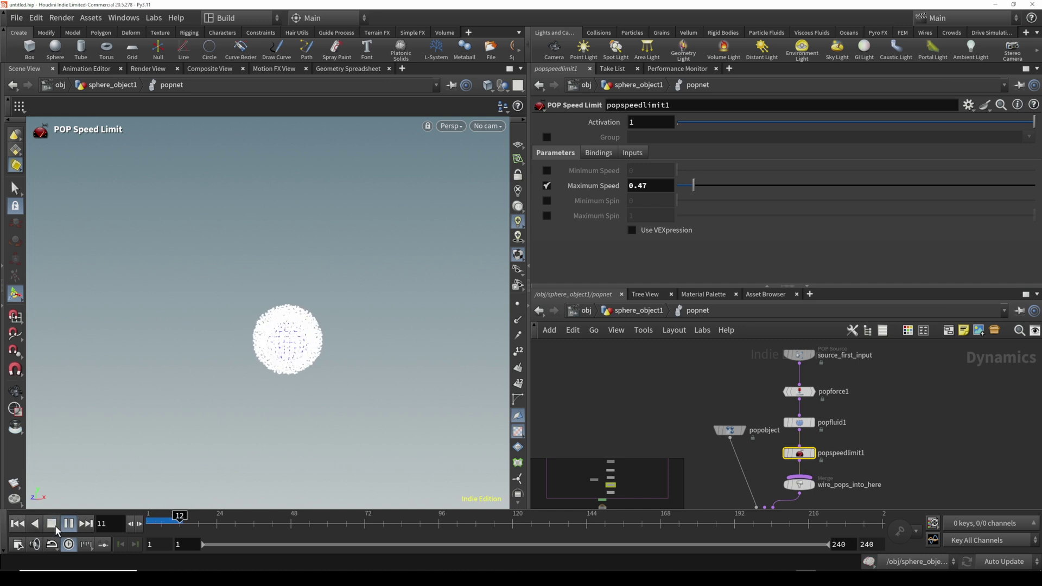
Set popfluid1's particle separation to 0.041 and replay the simulation from the first frame
{"action": "left_click", "coordinate": [799, 422]}
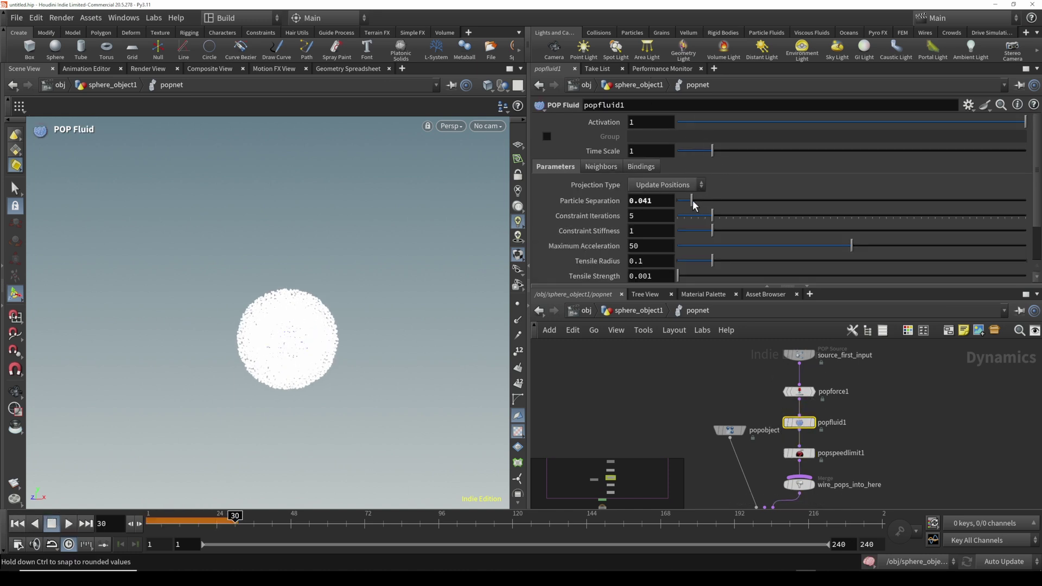
{"action": "left_click", "coordinate": [19, 524]}
{"action": "left_click", "coordinate": [68, 526]}
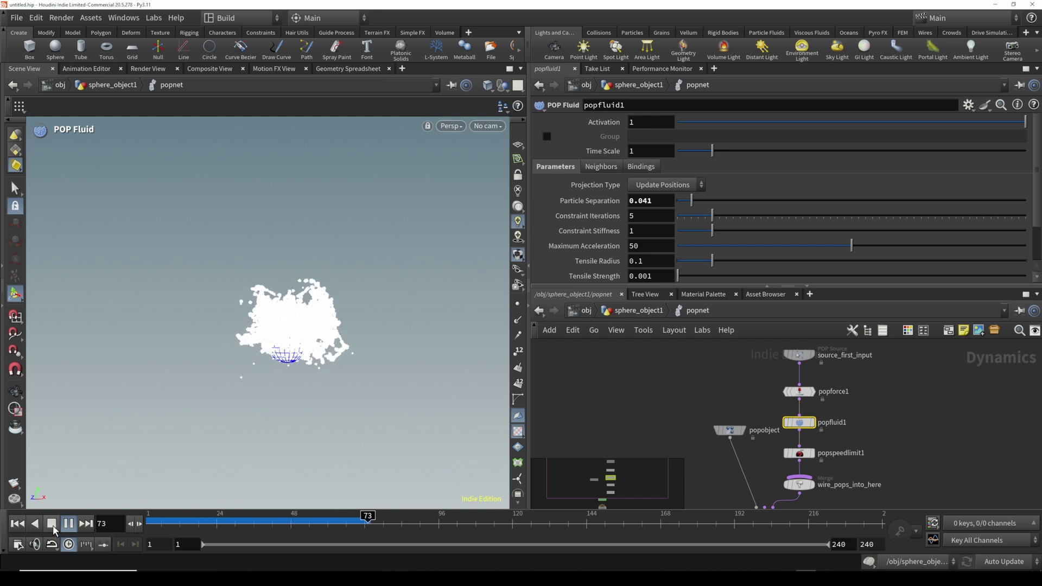
{"action": "left_click", "coordinate": [51, 523]}
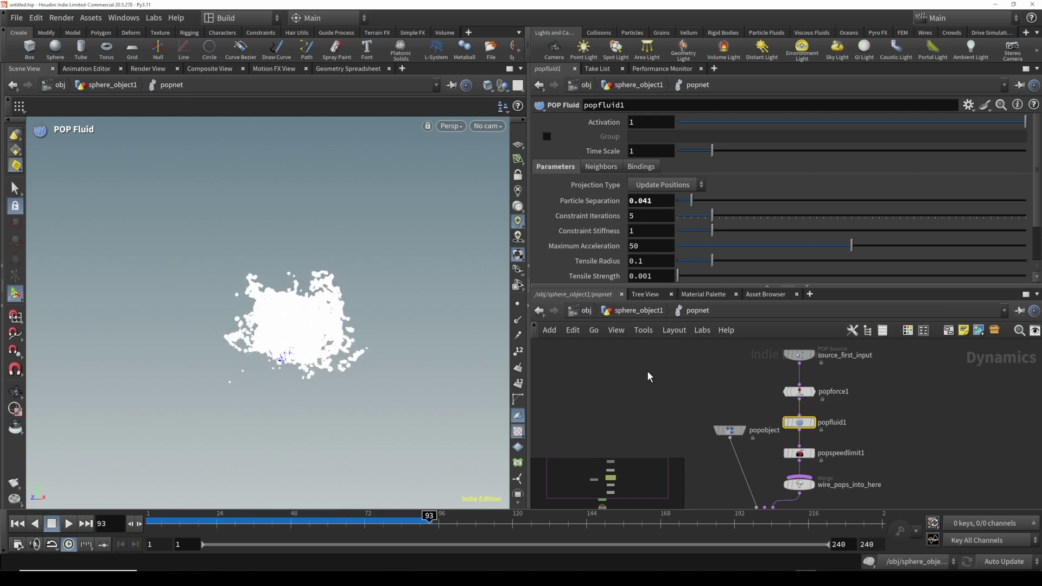
Return to the sphere_object1 network with the popnet node in view
{"action": "left_click", "coordinate": [644, 309]}
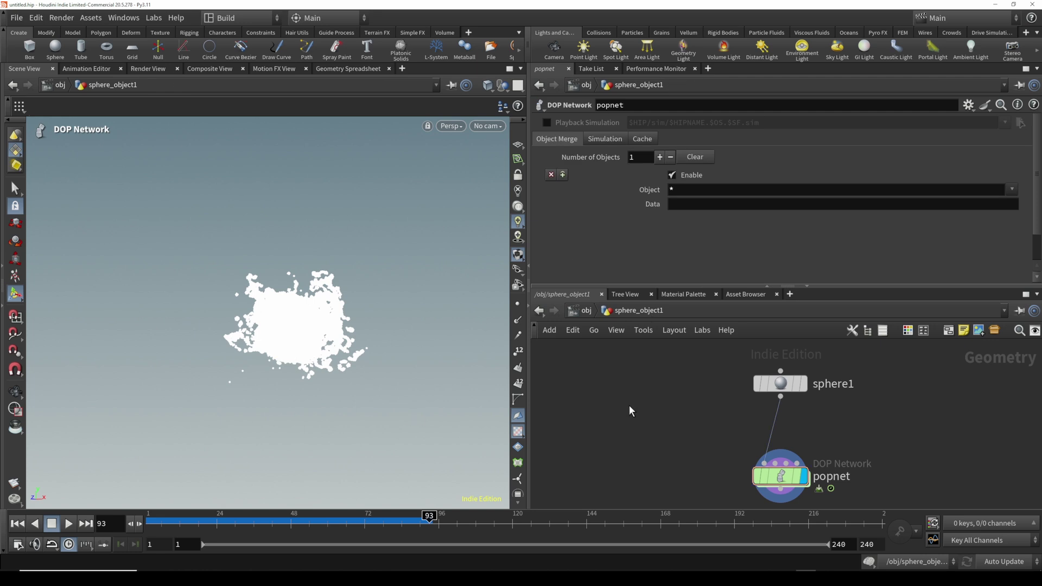
{"action": "key", "text": "Escape"}
{"action": "right_click_drag", "start_coordinate": [331, 364], "coordinate": [372, 365]}
{"action": "middle_click_drag", "start_coordinate": [684, 456], "coordinate": [674, 382]}
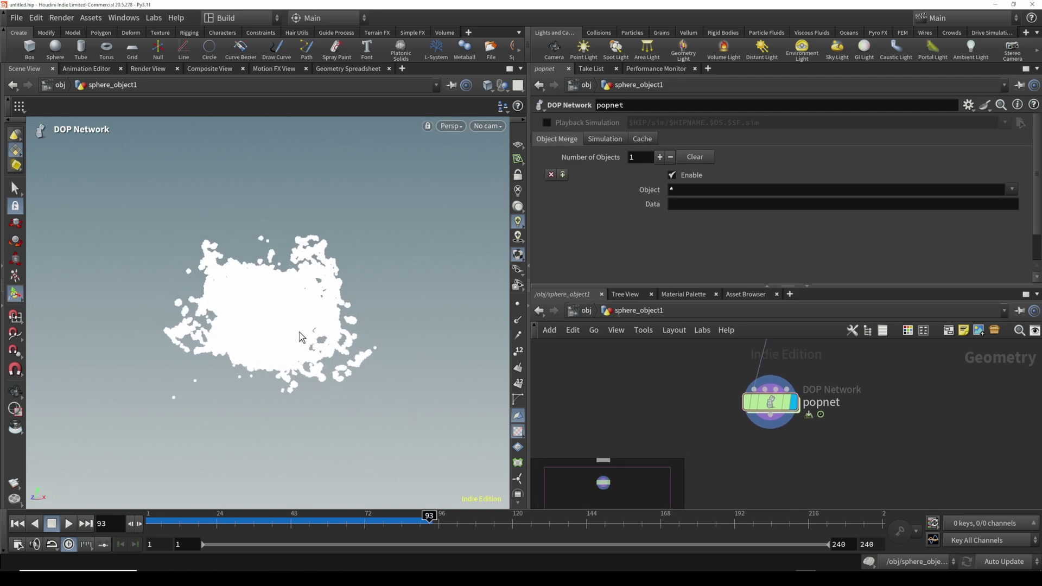
Try displaying the viewport particles as Points, then restore the Discs display
{"action": "key", "text": "d"}
{"action": "left_click", "coordinate": [213, 432]}
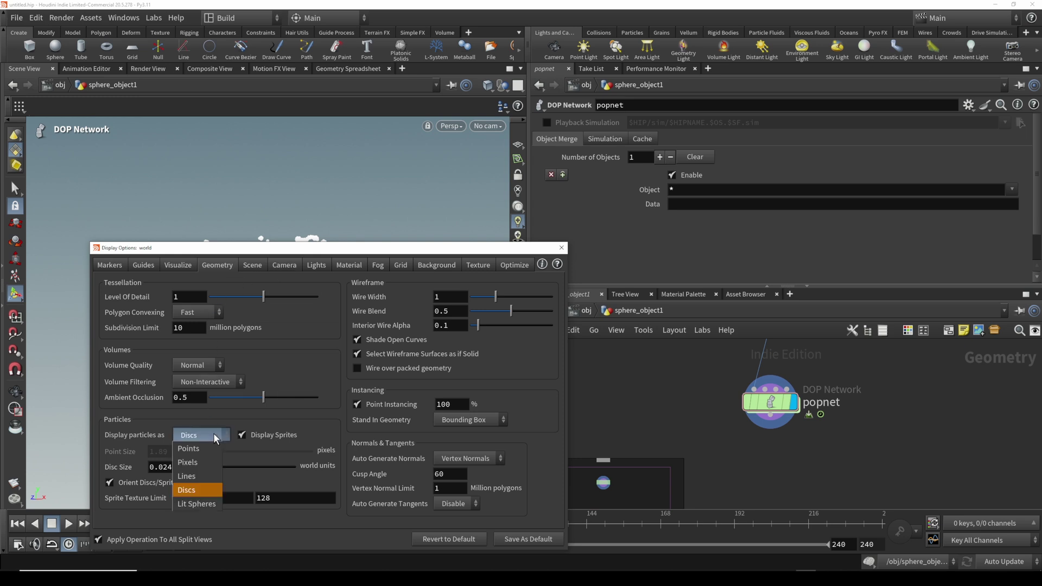
{"action": "left_click", "coordinate": [204, 448]}
{"action": "left_click", "coordinate": [211, 435]}
{"action": "left_click", "coordinate": [198, 488]}
{"action": "left_click", "coordinate": [561, 247]}
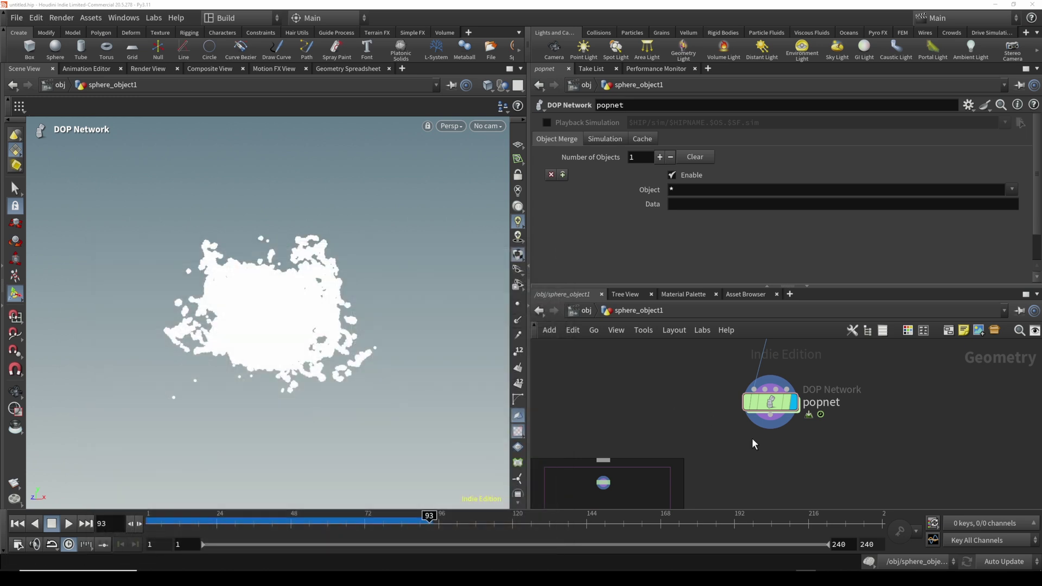
Add an Attribute Randomize node below popnet, connected to its output, and display it
{"action": "key", "text": "Tab"}
{"action": "mouse_move", "coordinate": [767, 431]}
{"action": "type", "text": "rand"}
{"action": "key", "text": "Return"}
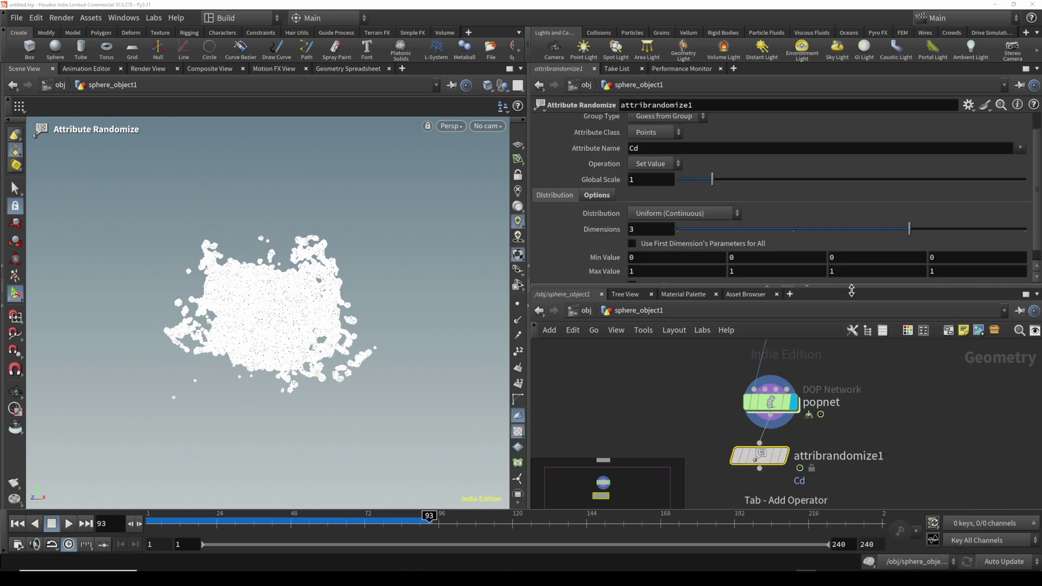
{"action": "left_click", "coordinate": [763, 455]}
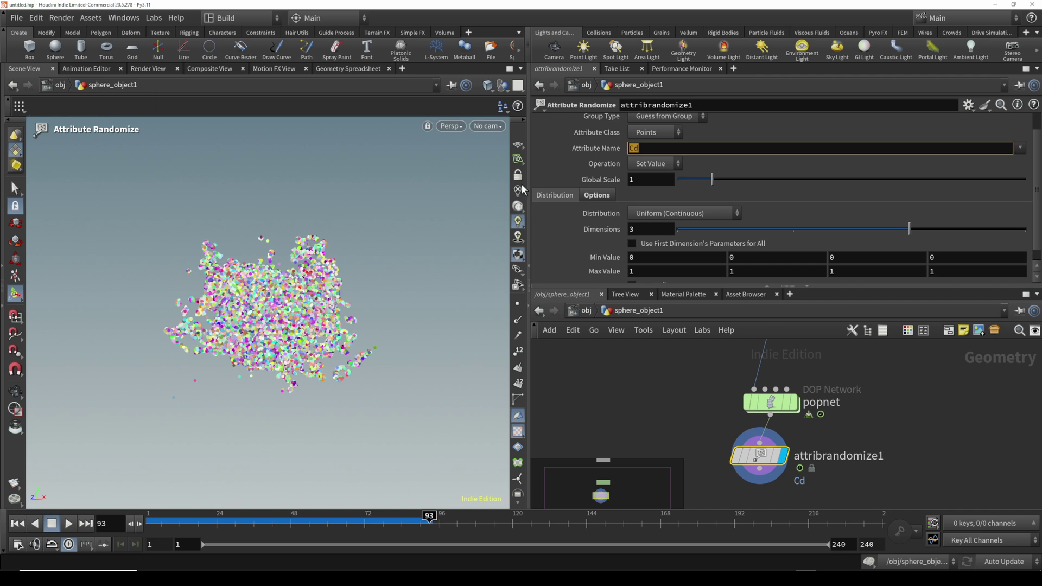
Set the Attribute Randomize node to vary pscale with a global scale of 0.02
{"action": "type", "text": "pscale"}
{"action": "key", "text": "Return"}
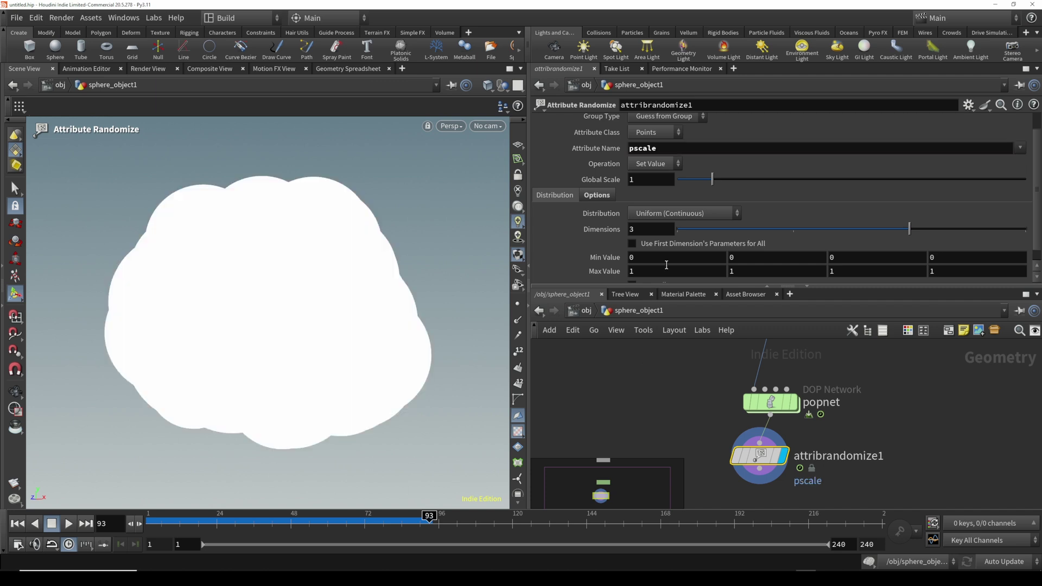
{"action": "left_click_drag", "start_coordinate": [712, 179], "coordinate": [681, 183]}
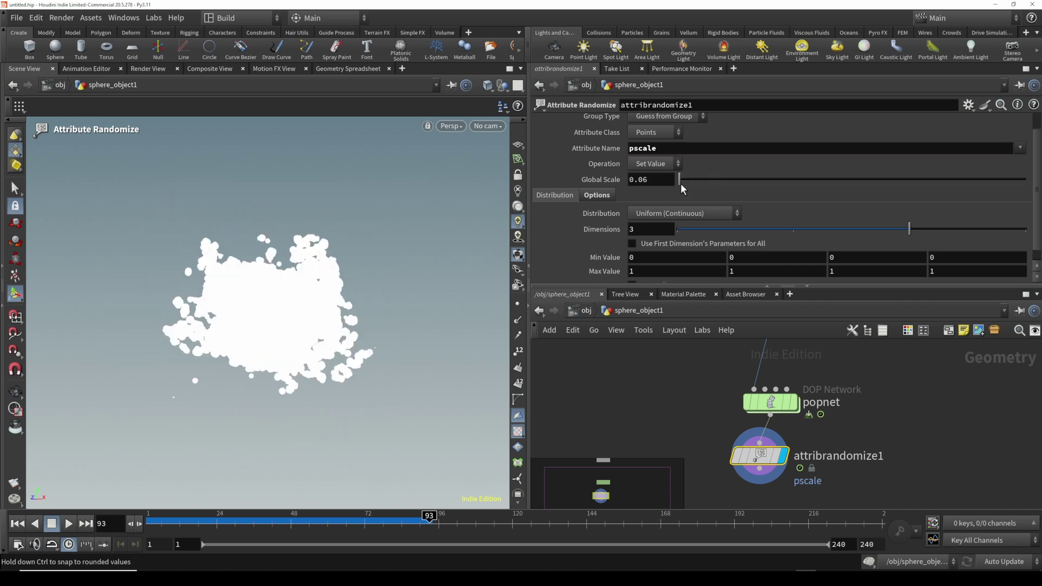
{"action": "middle_click_drag", "start_coordinate": [661, 184], "coordinate": [629, 224]}
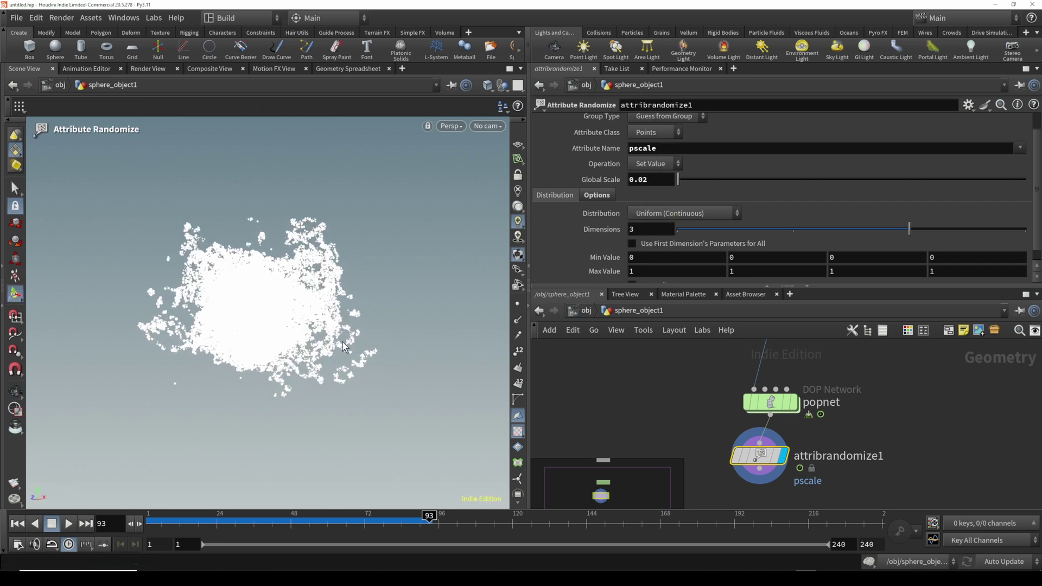
Play the simulation from the first frame to check the randomized particle sizes
{"action": "left_click", "coordinate": [17, 523]}
{"action": "left_click", "coordinate": [66, 523]}
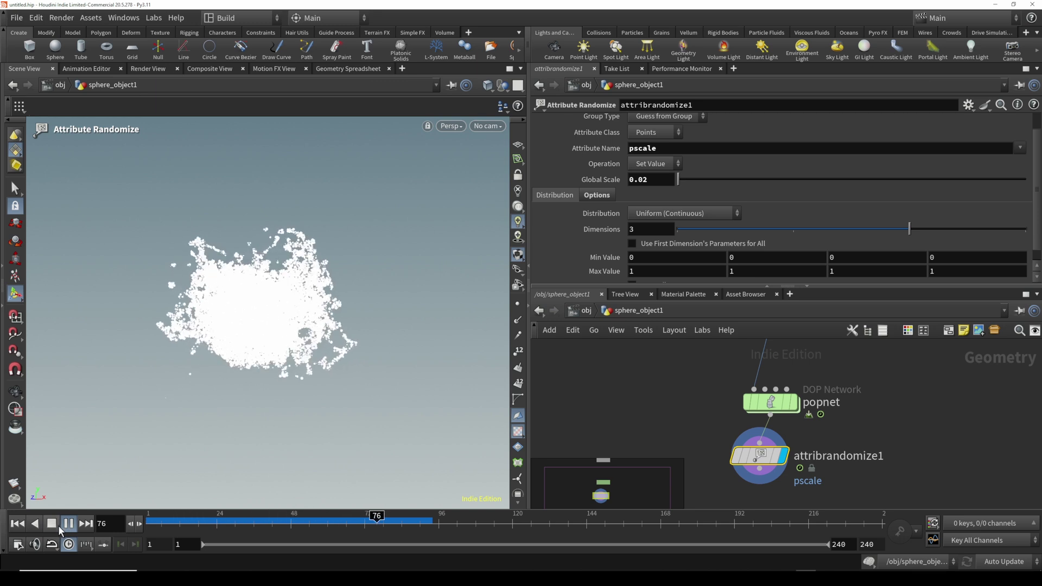
{"action": "left_click", "coordinate": [54, 524]}
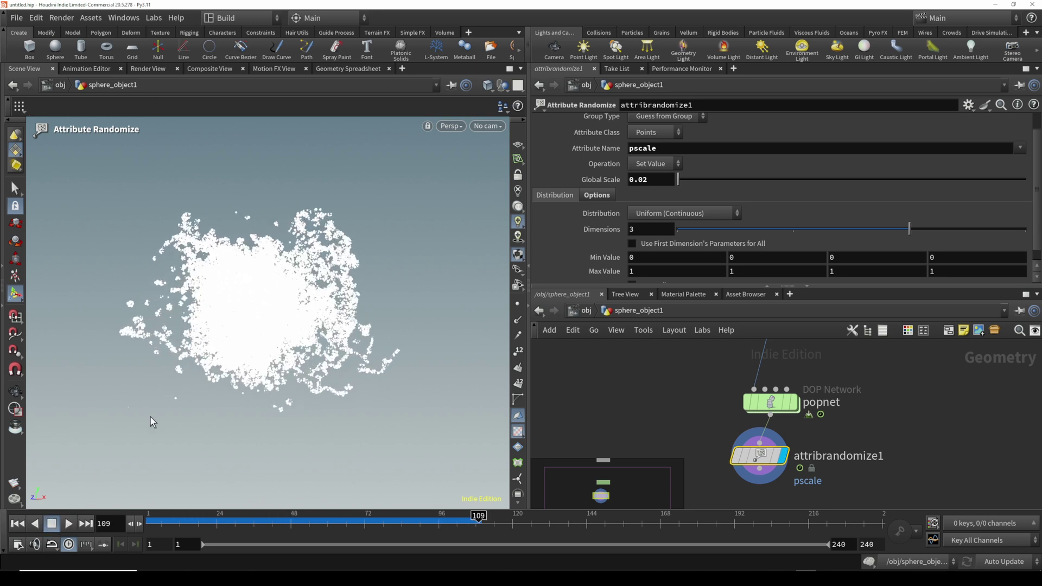
{"action": "key", "text": "Escape"}
{"action": "key", "text": "Return"}
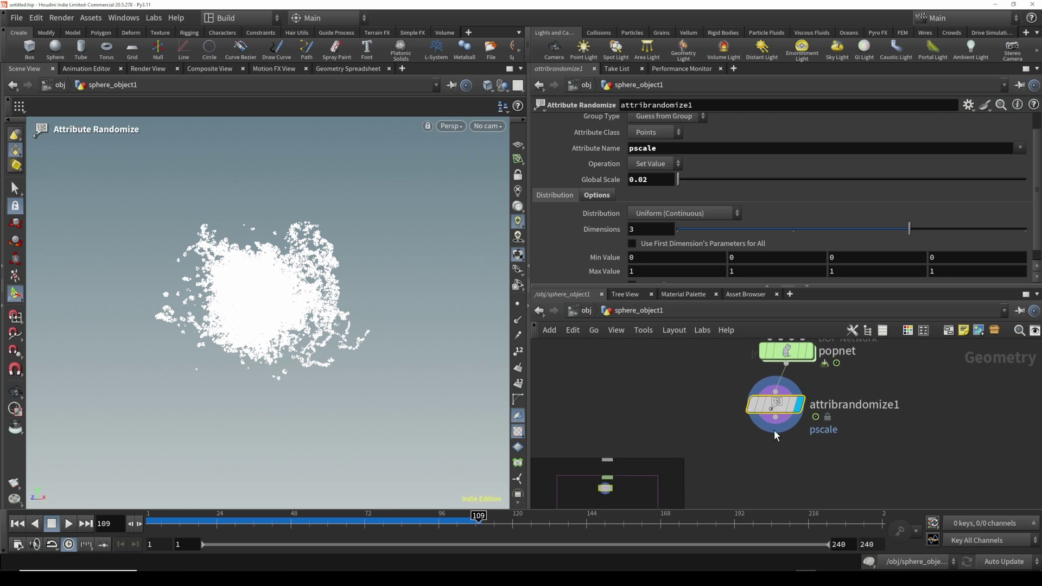
Add a Color node below attribrandomize1, connected to its output
{"action": "key", "text": "Tab"}
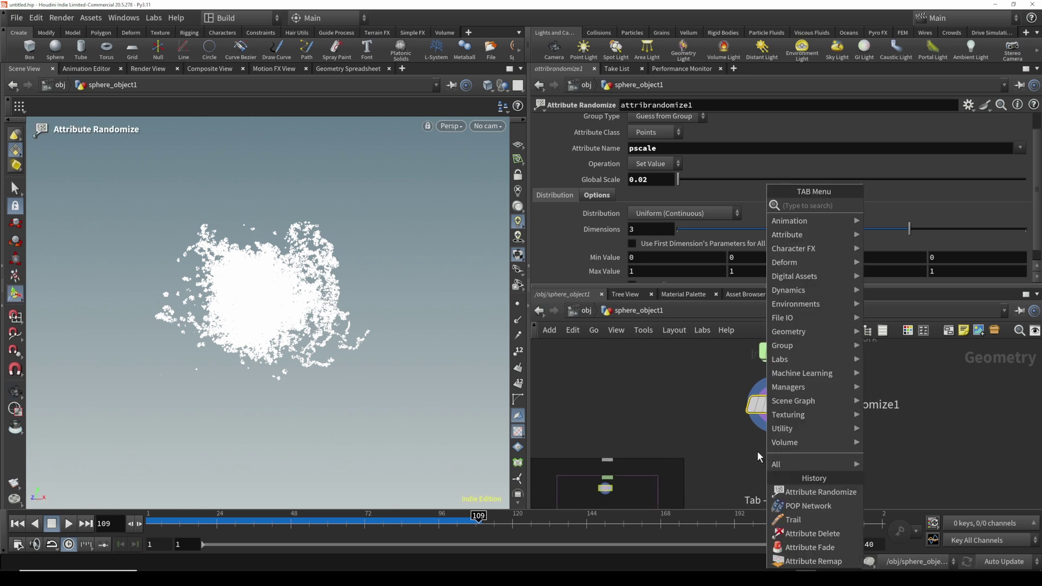
{"action": "type", "text": "color"}
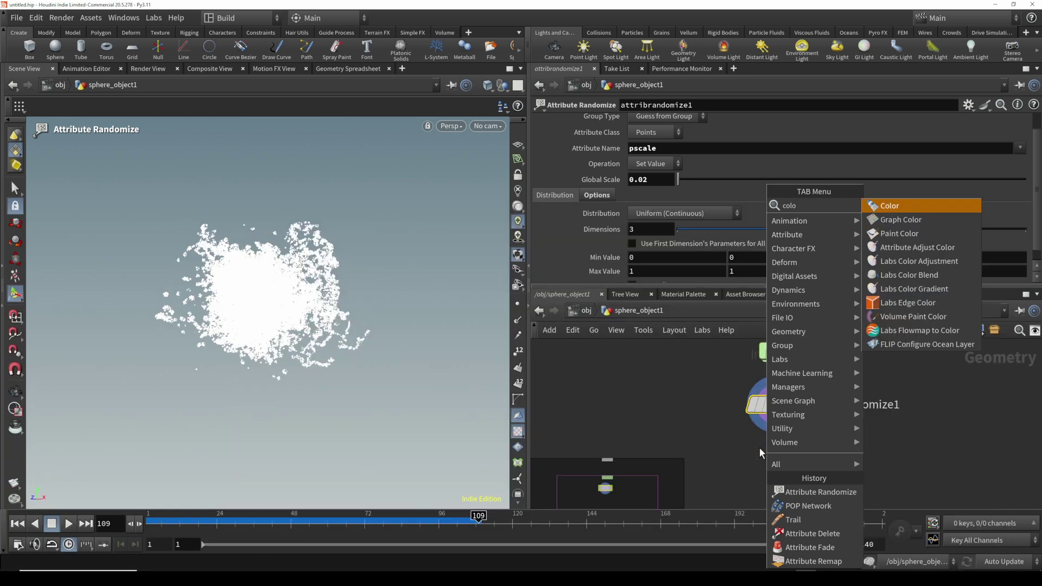
{"action": "left_click", "coordinate": [897, 206]}
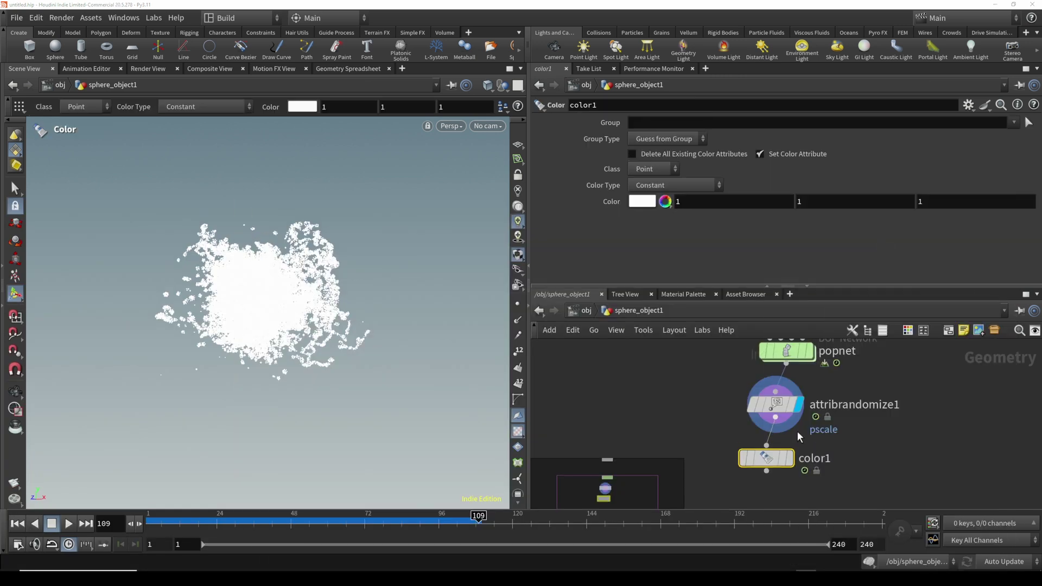
Set the Color node's color type to Ramp from Attribute, driven by the age attribute
{"action": "left_click", "coordinate": [678, 185]}
{"action": "left_click", "coordinate": [683, 243]}
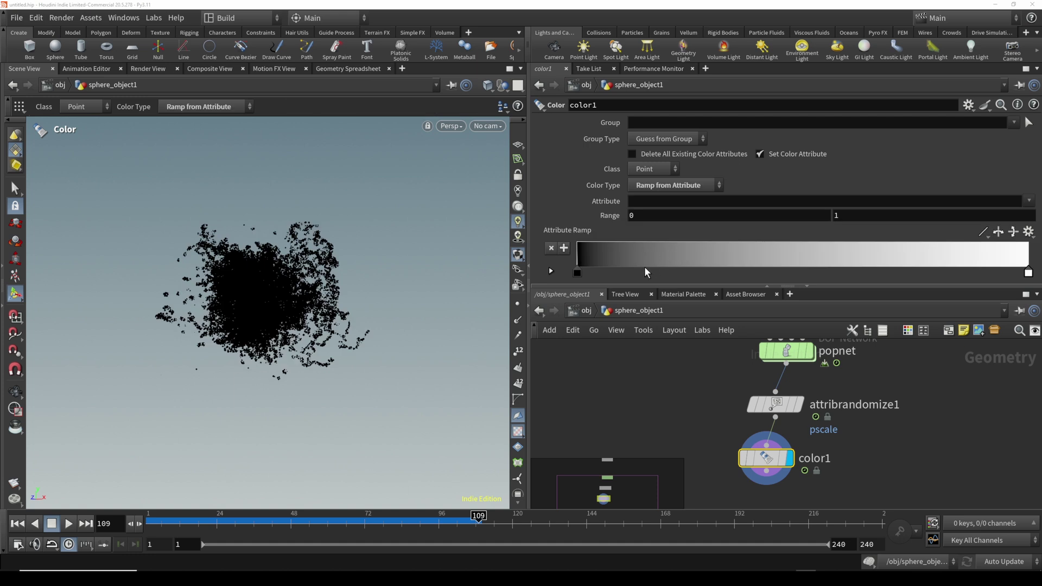
{"action": "left_click", "coordinate": [1031, 201]}
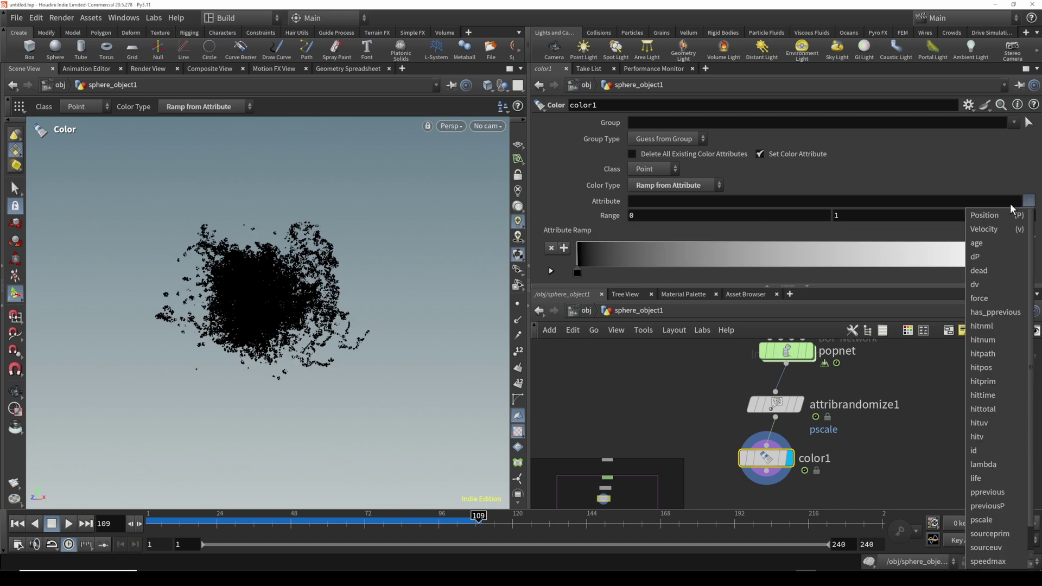
{"action": "left_click", "coordinate": [1009, 244]}
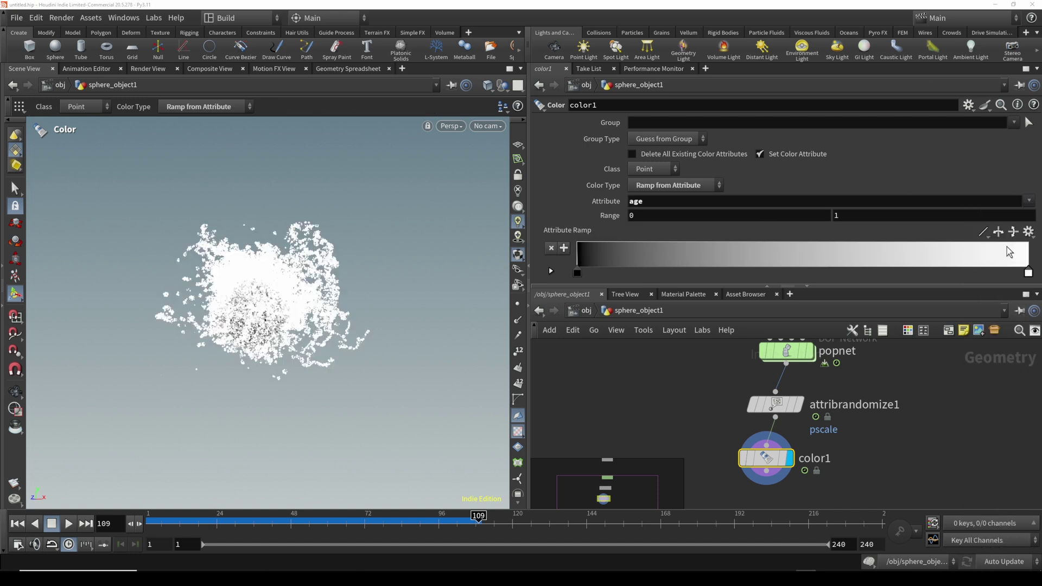
Make the attribute ramp's first stop white and add a yellow stop about one fifth along the ramp
{"action": "double_click", "coordinate": [578, 274]}
{"action": "left_click", "coordinate": [925, 245]}
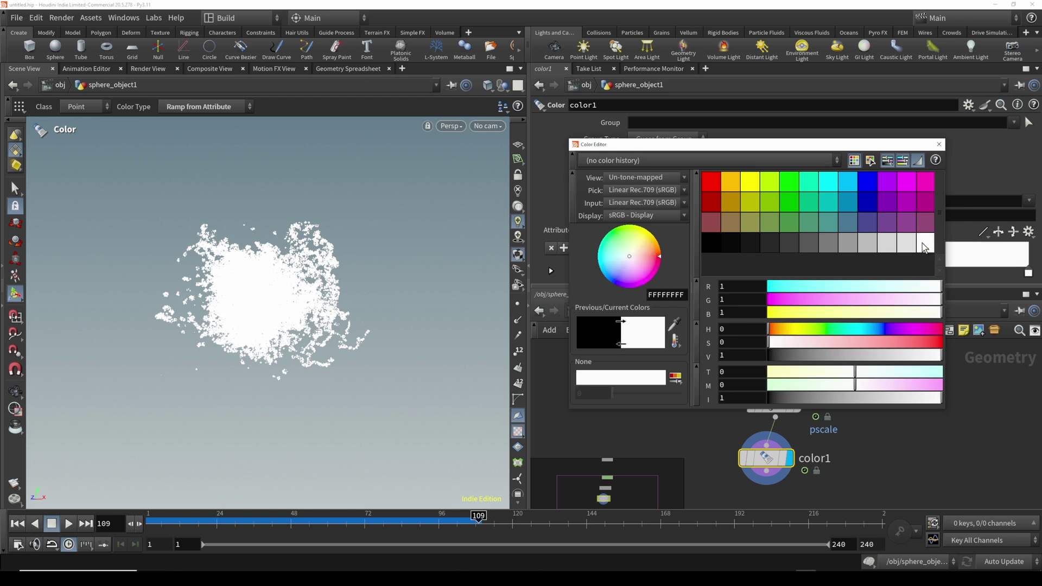
{"action": "left_click", "coordinate": [940, 145]}
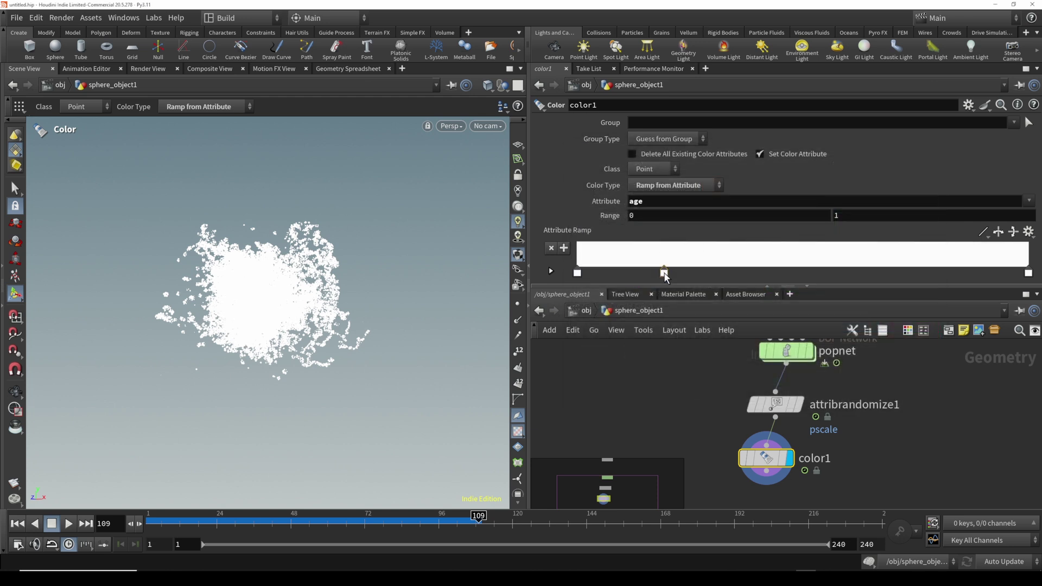
{"action": "double_click", "coordinate": [664, 274]}
{"action": "left_click", "coordinate": [748, 189]}
{"action": "left_click", "coordinate": [940, 144]}
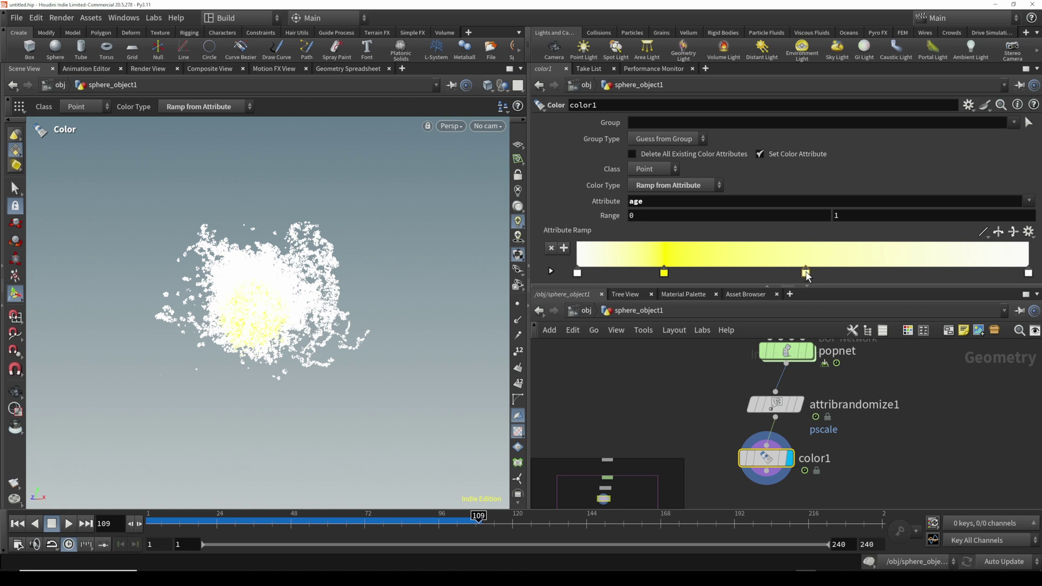
Add an orange stop near the middle of the attribute ramp and make its end stop red
{"action": "double_click", "coordinate": [806, 274]}
{"action": "left_click", "coordinate": [730, 183]}
{"action": "left_click", "coordinate": [939, 144]}
{"action": "double_click", "coordinate": [1028, 273]}
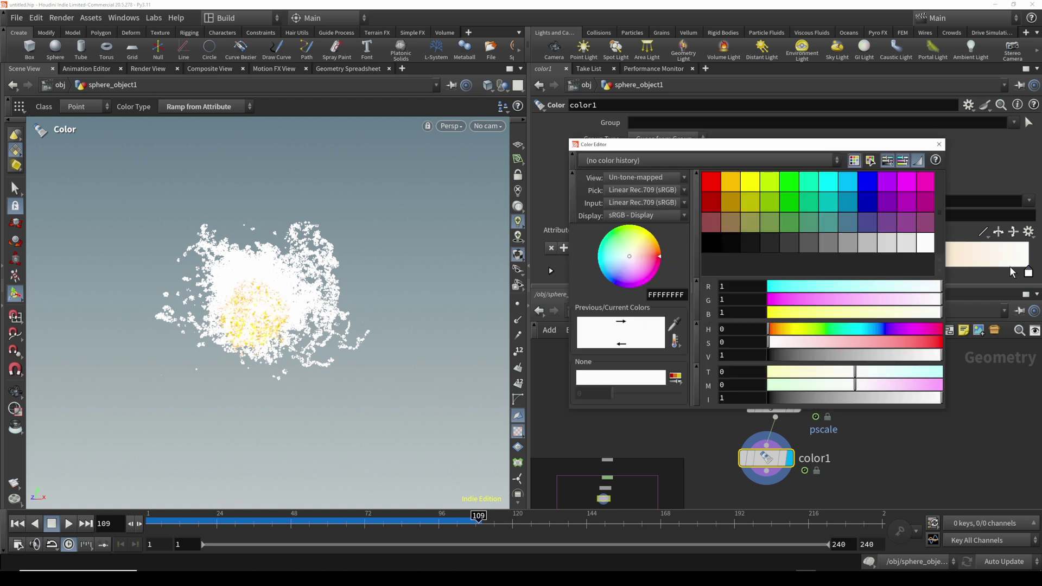
{"action": "left_click", "coordinate": [715, 185]}
{"action": "left_click", "coordinate": [939, 145]}
Set the upper limit of the age range to 2.6 and play the simulation from the first frame to check the colors
{"action": "middle_click", "coordinate": [895, 217]}
{"action": "middle_click_drag", "start_coordinate": [914, 216], "coordinate": [991, 197]}
{"action": "left_click", "coordinate": [36, 522]}
{"action": "left_click", "coordinate": [68, 523]}
{"action": "left_click", "coordinate": [51, 524]}
{"action": "left_click", "coordinate": [17, 524]}
{"action": "left_click", "coordinate": [68, 523]}
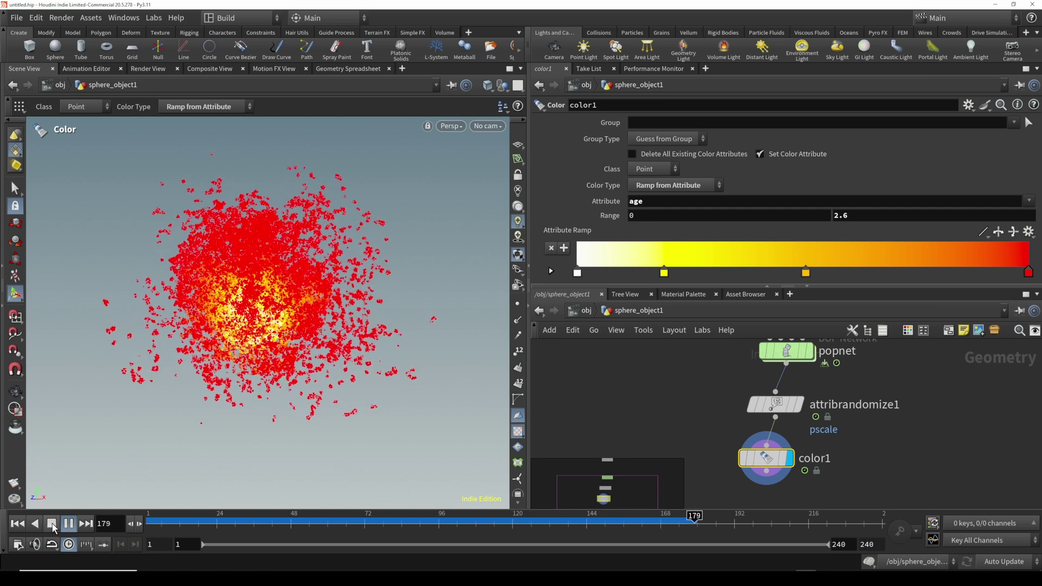
{"action": "left_click", "coordinate": [52, 524]}
Add an Attribute Delete node below color1, connected to its output, and display it
{"action": "middle_click_drag", "start_coordinate": [716, 451], "coordinate": [715, 394]}
{"action": "left_click", "coordinate": [774, 432]}
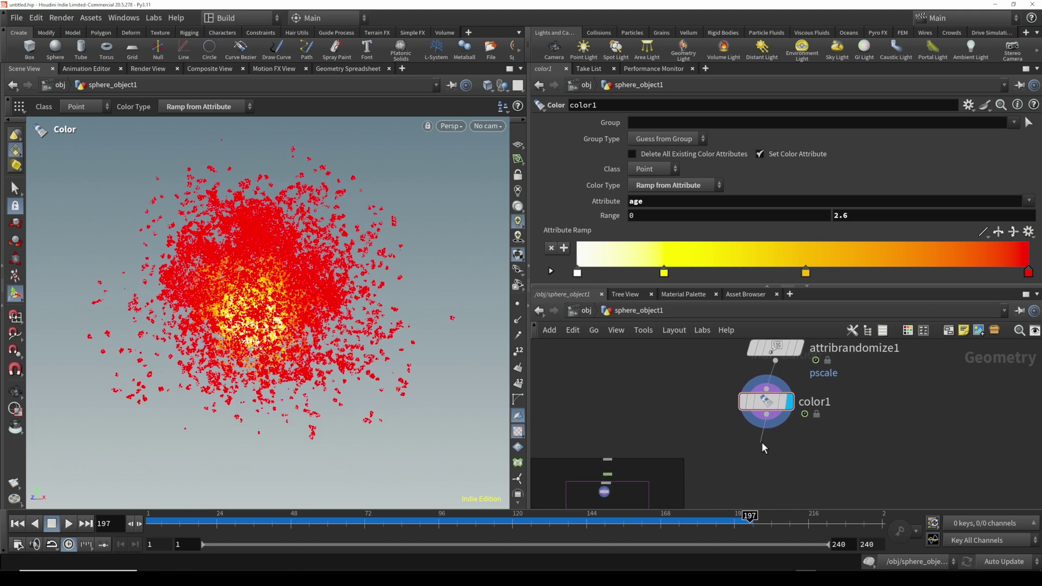
{"action": "key", "text": "Tab"}
{"action": "key", "text": "Escape"}
{"action": "middle_click_drag", "start_coordinate": [763, 425], "coordinate": [773, 412]}
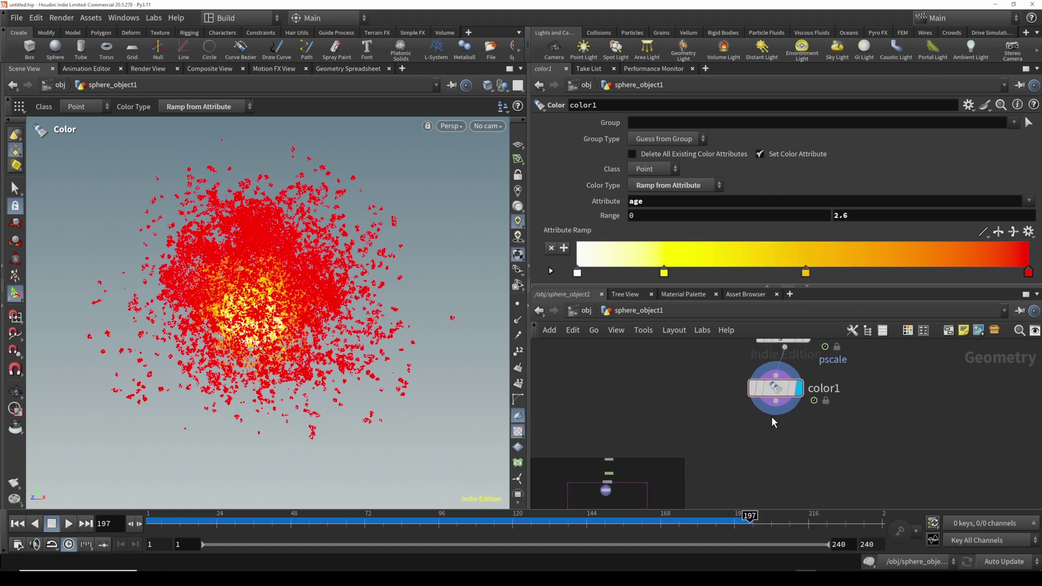
{"action": "key", "text": "Tab"}
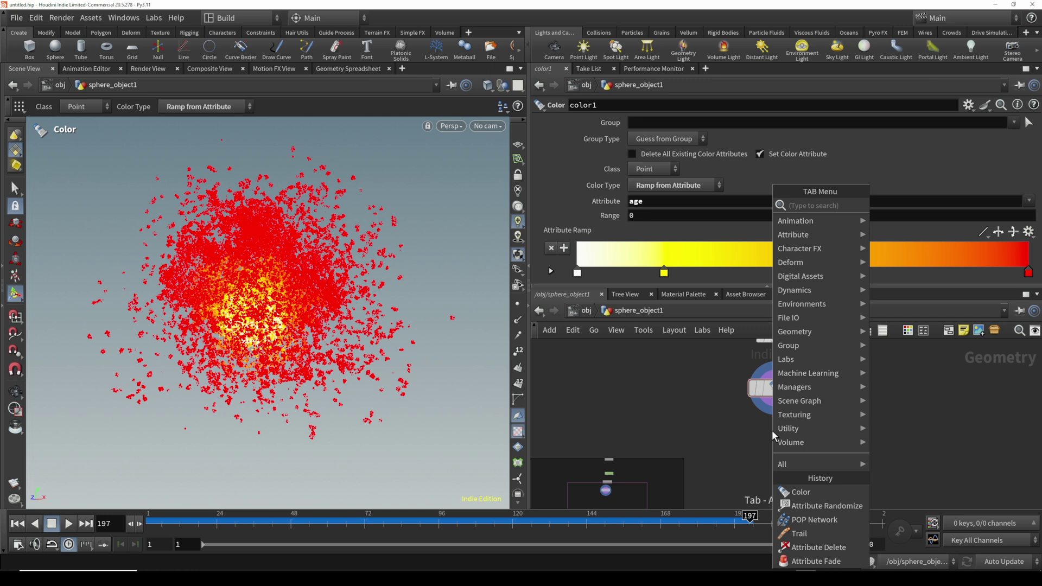
{"action": "left_click", "coordinate": [840, 549]}
{"action": "left_click", "coordinate": [797, 441]}
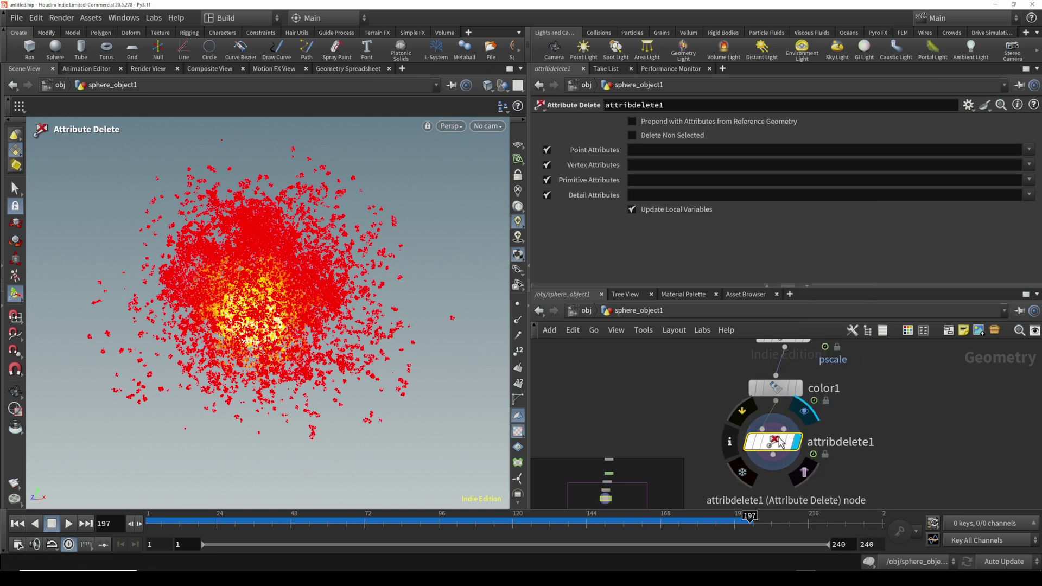
Enable Delete Non Selected on the Attribute Delete node and set its point attributes to Cd and pscale
{"action": "left_click", "coordinate": [631, 136]}
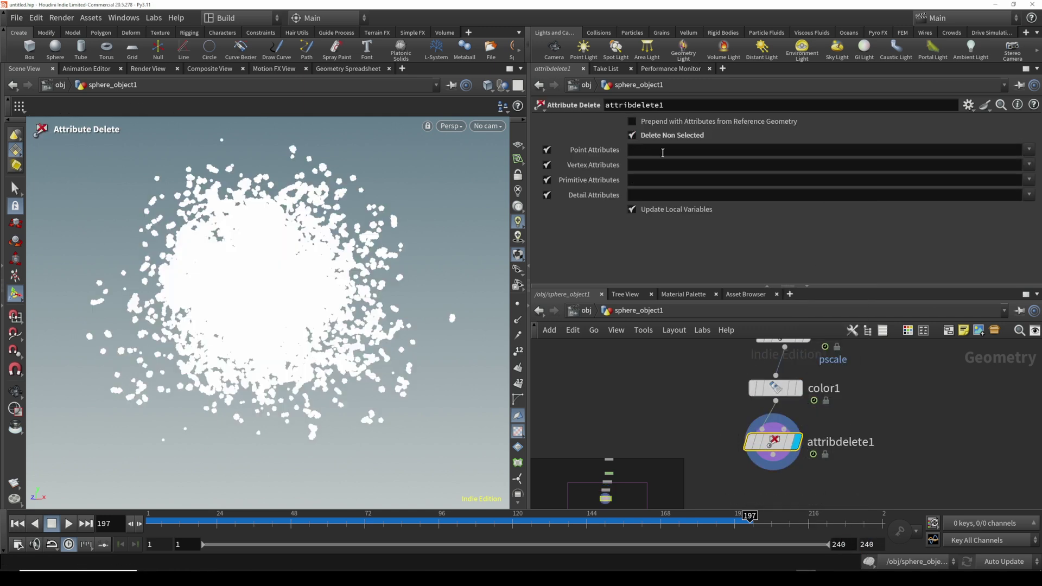
{"action": "left_click", "coordinate": [950, 148]}
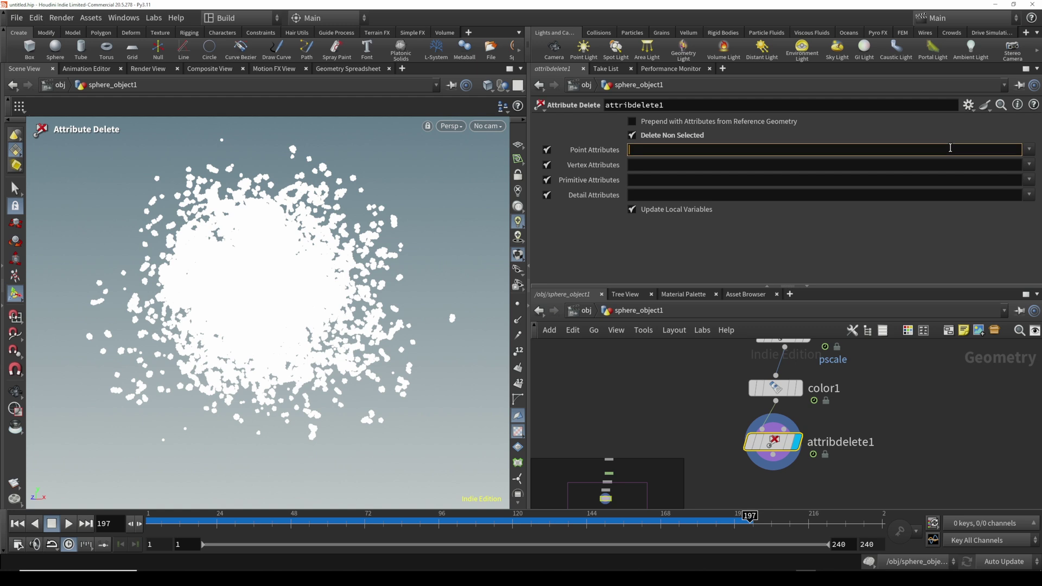
{"action": "left_click", "coordinate": [1029, 150]}
{"action": "left_click", "coordinate": [1018, 166]}
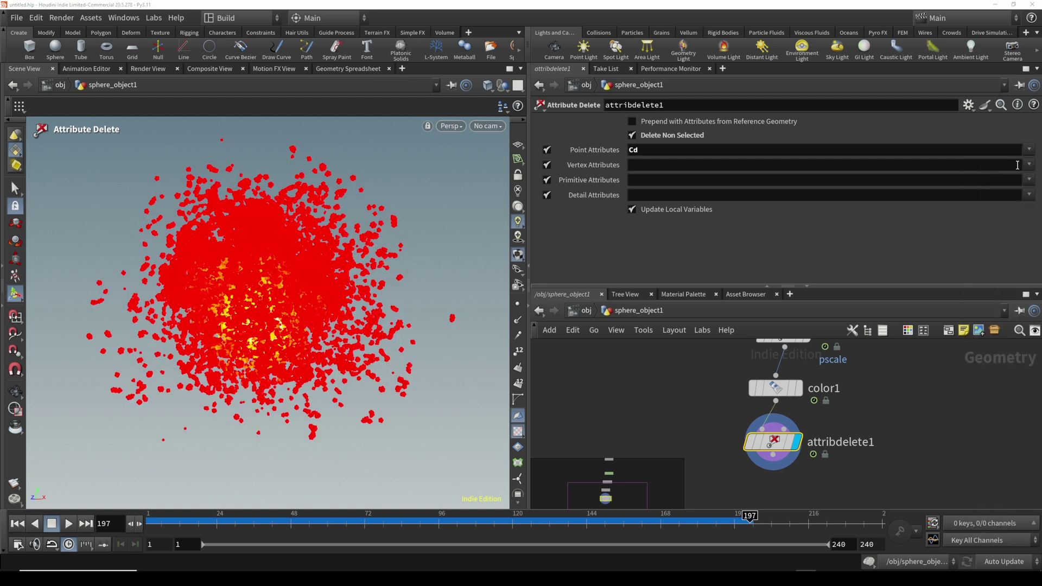
{"action": "left_click", "coordinate": [669, 154]}
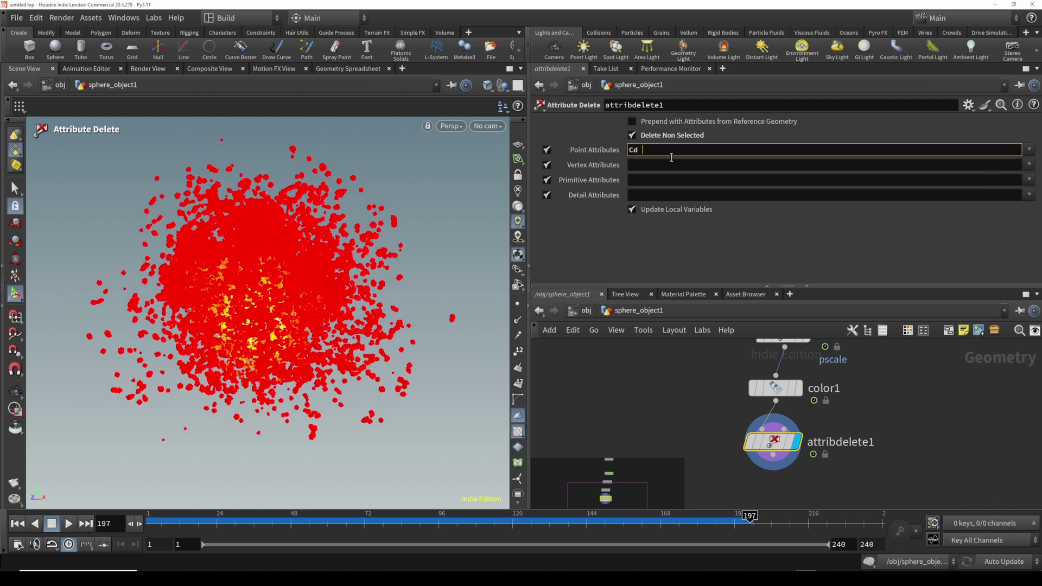
{"action": "type", "text": "pscale"}
{"action": "key", "text": "Return"}
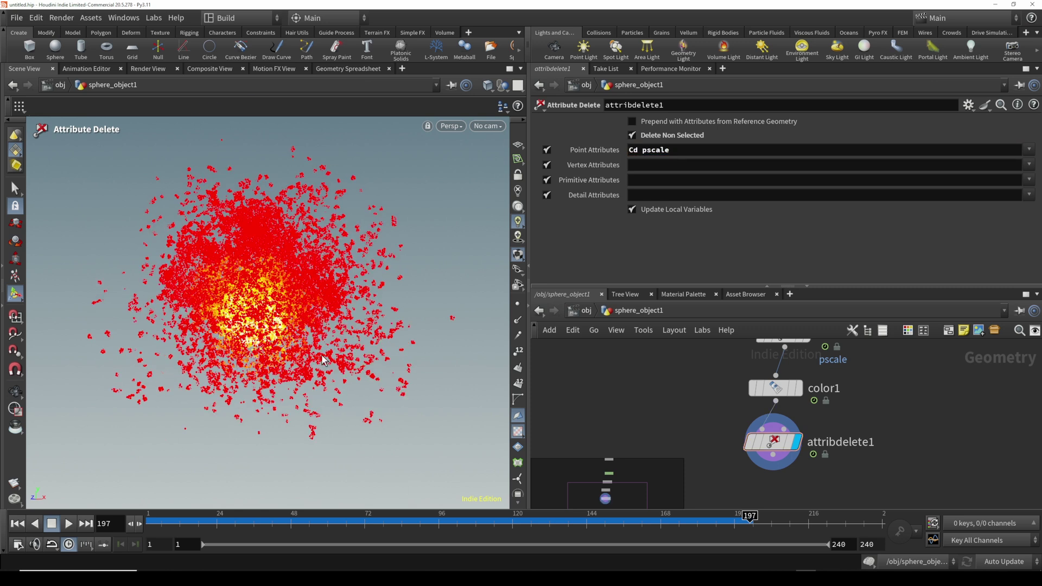
{"action": "left_click_drag", "start_coordinate": [326, 345], "coordinate": [293, 385]}
{"action": "key", "text": "Return"}
{"action": "left_click", "coordinate": [1029, 149]}
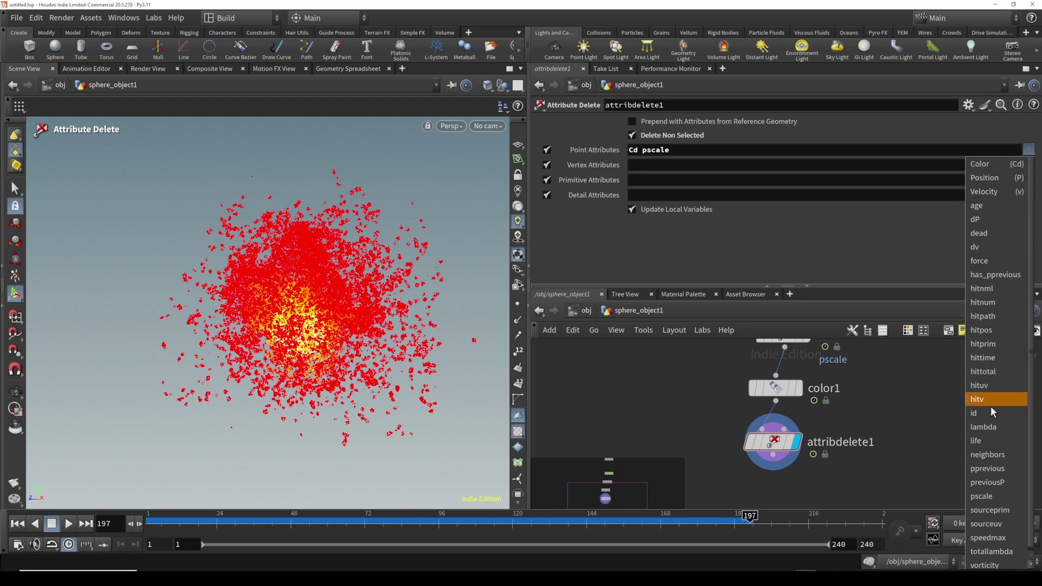
{"action": "left_click", "coordinate": [847, 411]}
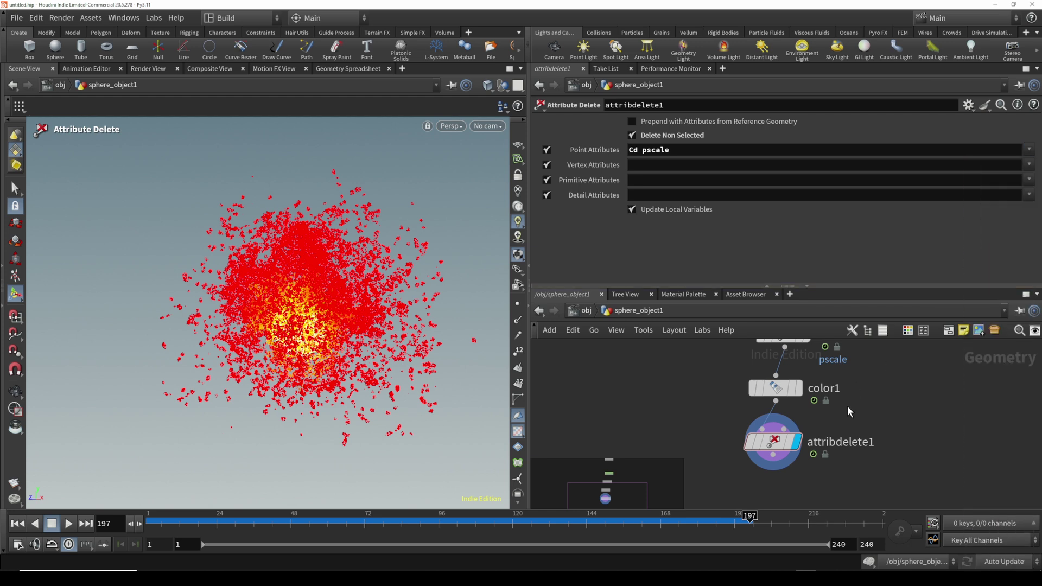
Add a USD Export node below attribdelete1, connected to its output, and display it
{"action": "middle_click_drag", "start_coordinate": [738, 478], "coordinate": [741, 444]}
{"action": "key", "text": "Tab"}
{"action": "mouse_move", "coordinate": [774, 443]}
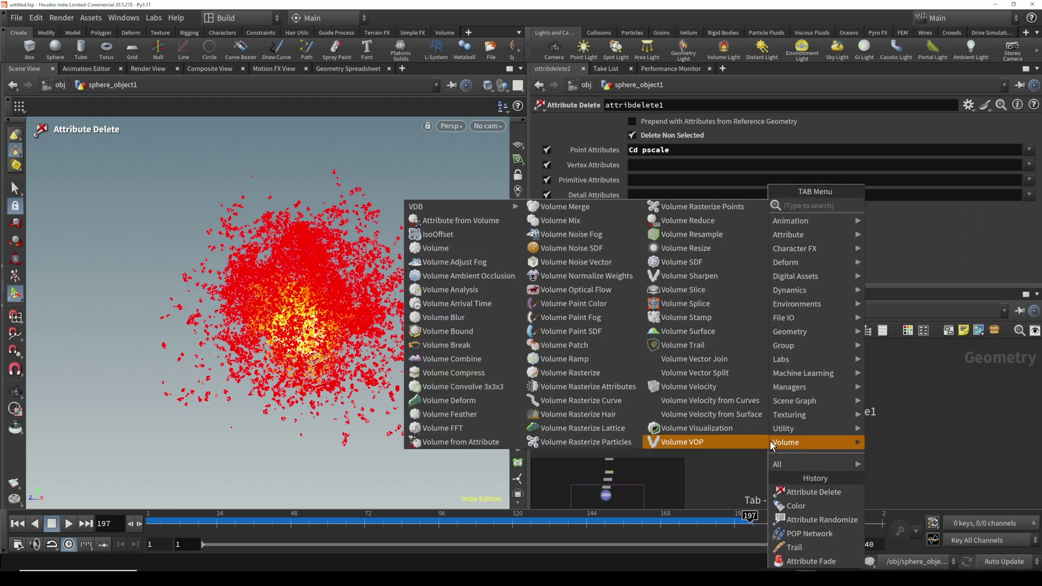
{"action": "type", "text": "usd"}
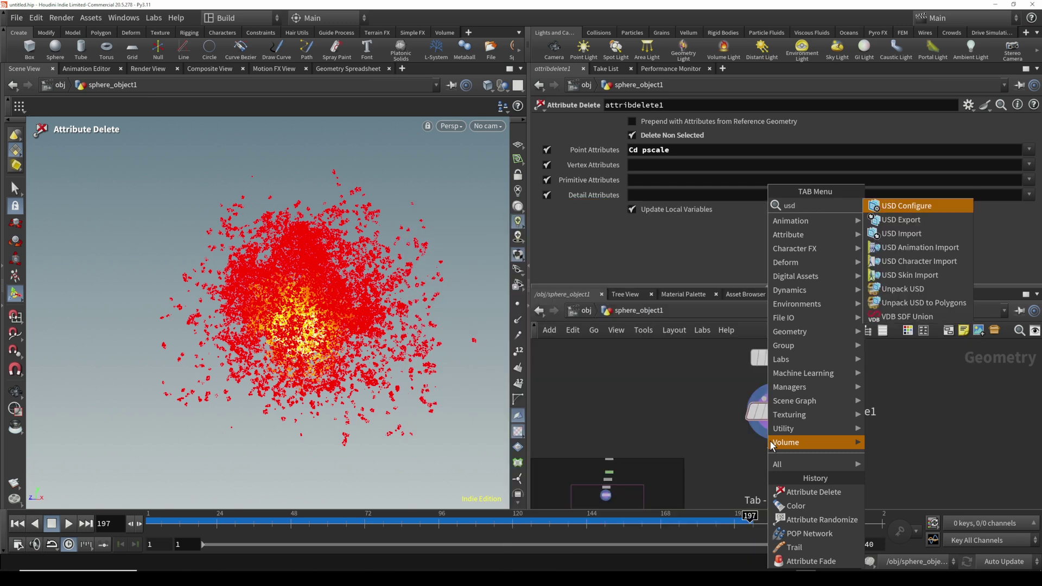
{"action": "left_click", "coordinate": [934, 222]}
{"action": "left_click", "coordinate": [768, 465]}
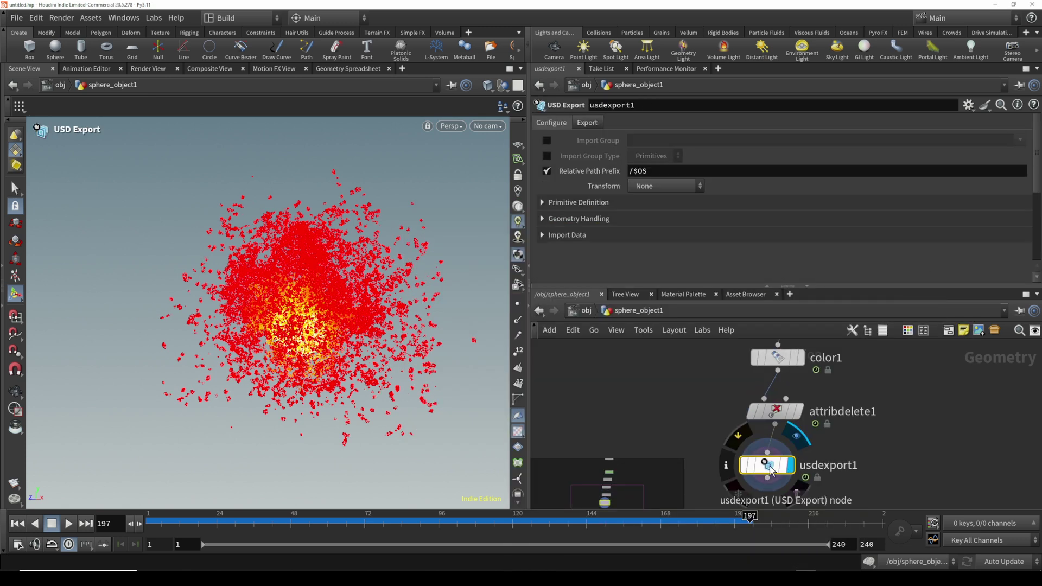
Set the USD export's output file to particlesforblender.usd in the D:/BLENDER folder
{"action": "left_click", "coordinate": [587, 123]}
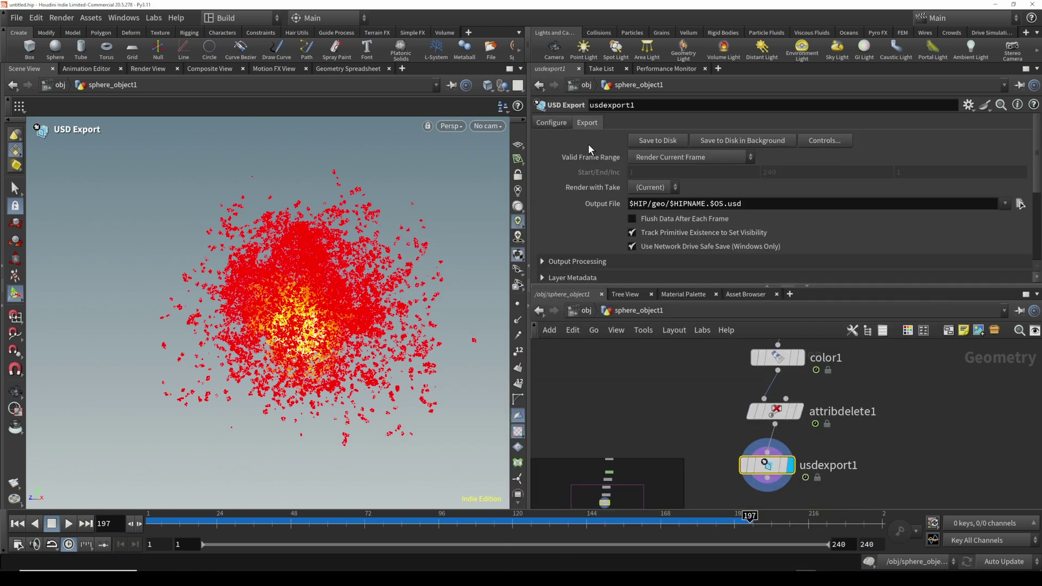
{"action": "left_click", "coordinate": [1020, 204]}
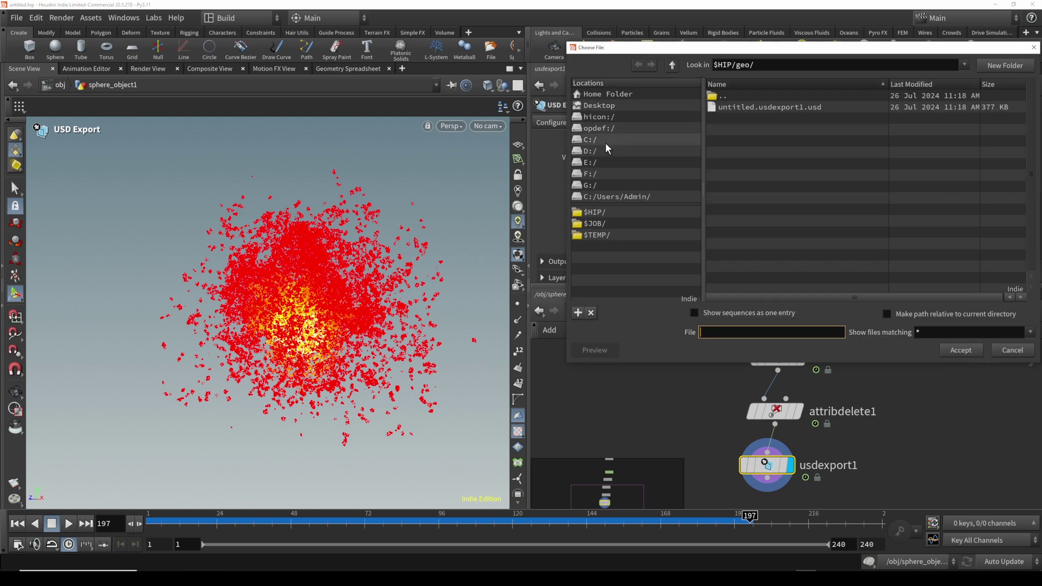
{"action": "left_click", "coordinate": [590, 151]}
{"action": "double_click", "coordinate": [751, 131]}
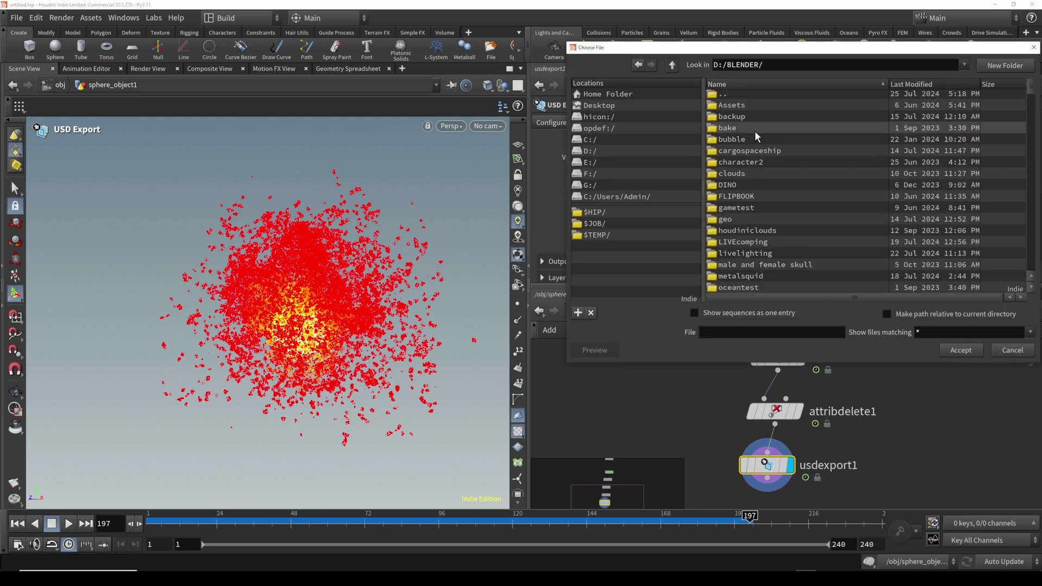
{"action": "left_click", "coordinate": [725, 338]}
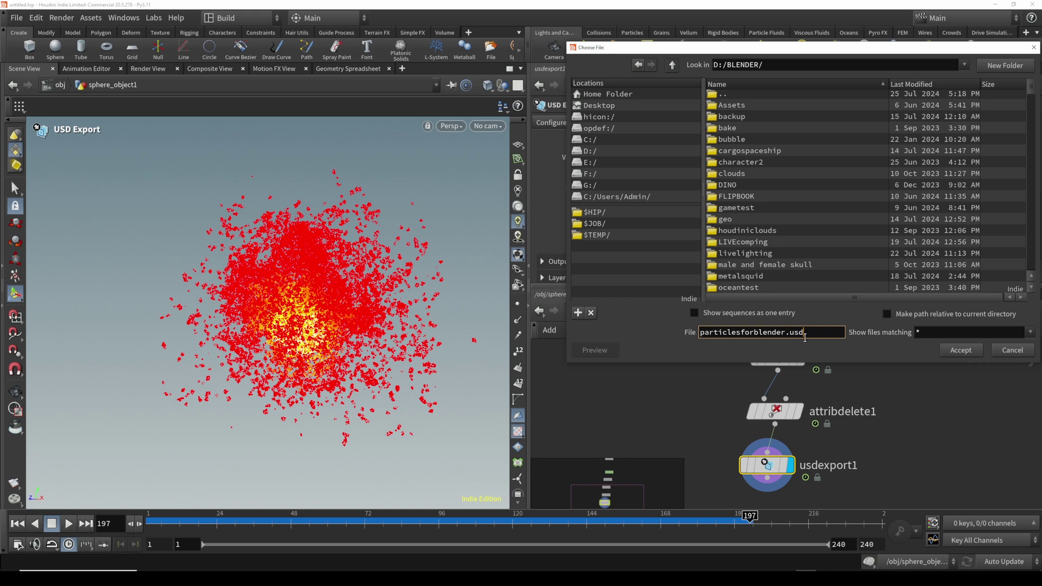
{"action": "left_click", "coordinate": [962, 352]}
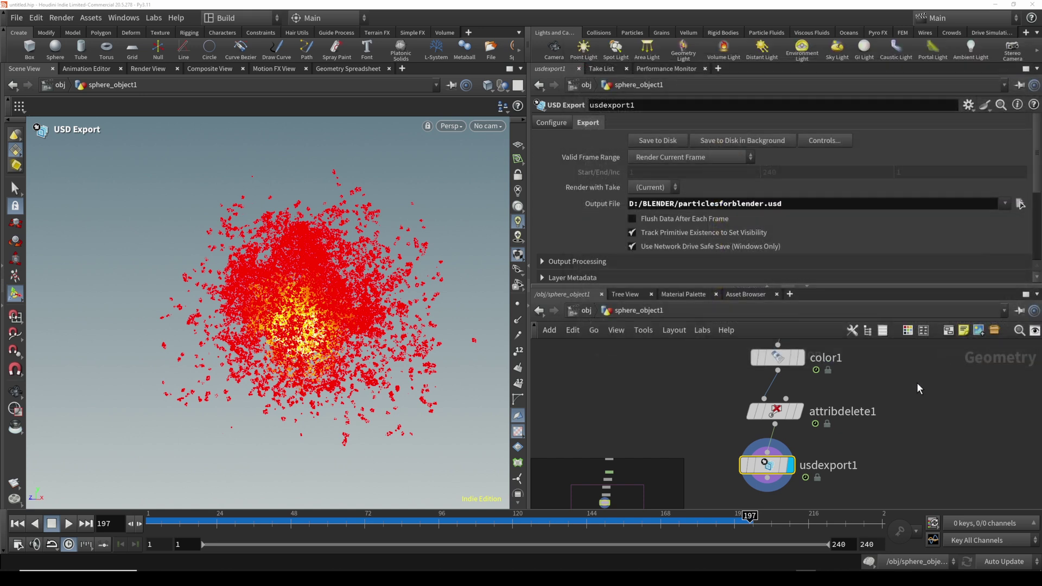
Set the USD export to Render Frame Range with an end frame of 140
{"action": "left_click", "coordinate": [692, 158]}
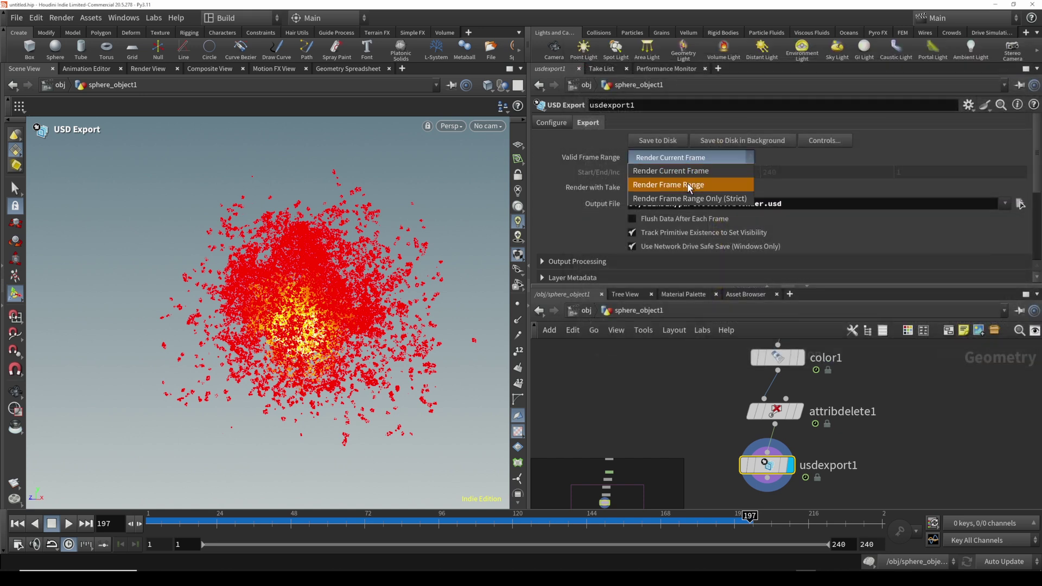
{"action": "left_click", "coordinate": [692, 185]}
{"action": "left_click", "coordinate": [800, 177]}
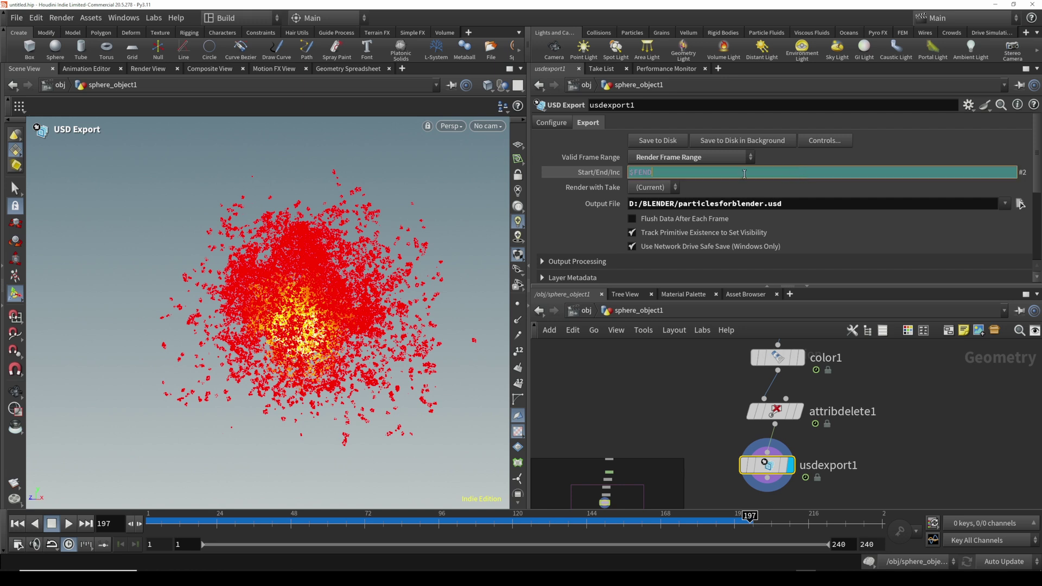
{"action": "type", "text": "1"}
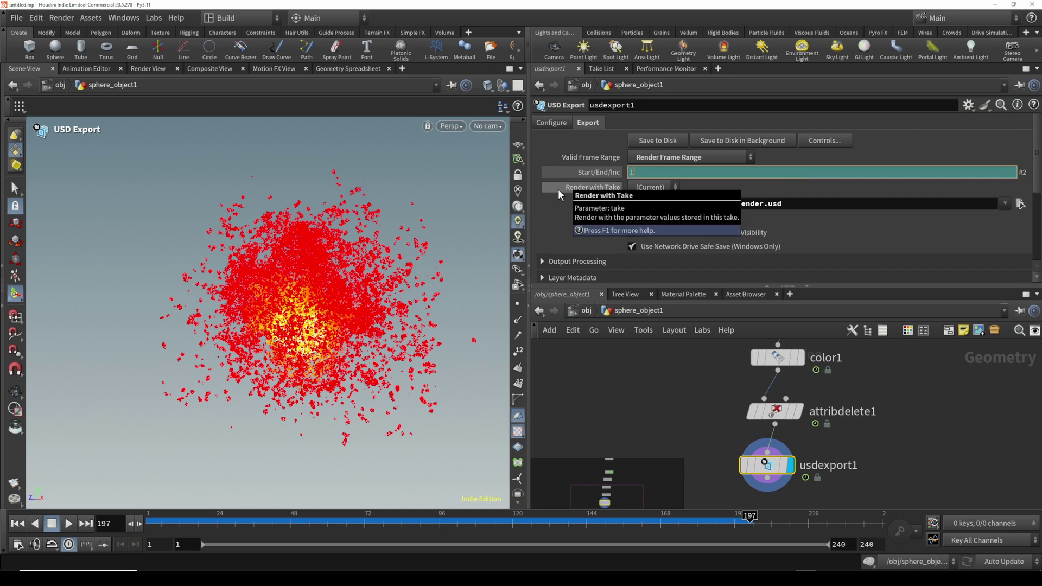
{"action": "type", "text": "40"}
{"action": "key", "text": "Return"}
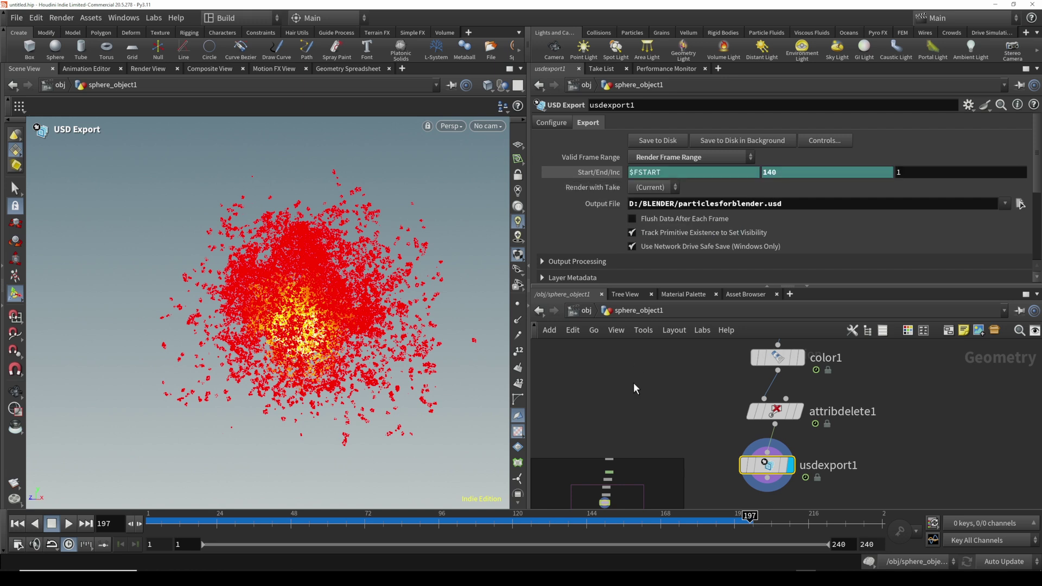
Save the USD export to disk and switch to Blender
{"action": "left_click", "coordinate": [671, 145]}
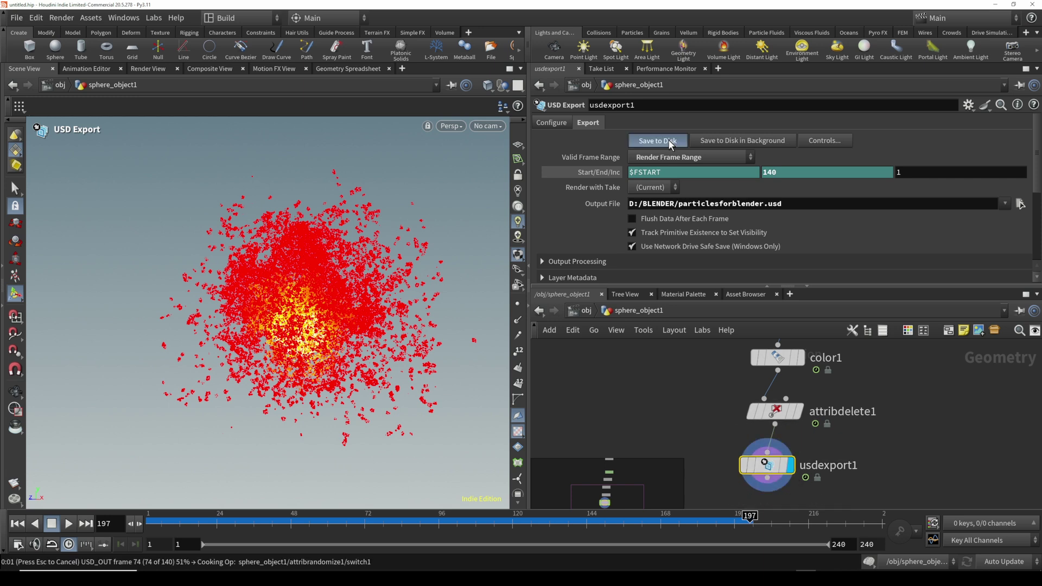
{"action": "left_click", "coordinate": [998, 5]}
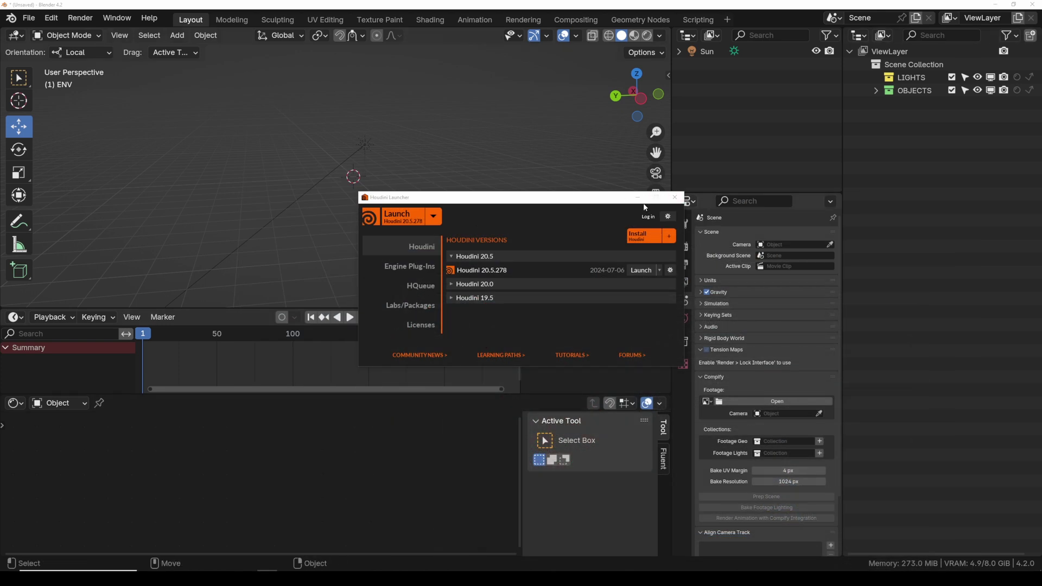
Minimize the Houdini Launcher and import particlesforblender.usd from the D:\BLENDER folder as Universal Scene Description
{"action": "left_click", "coordinate": [639, 197]}
{"action": "left_click", "coordinate": [28, 18]}
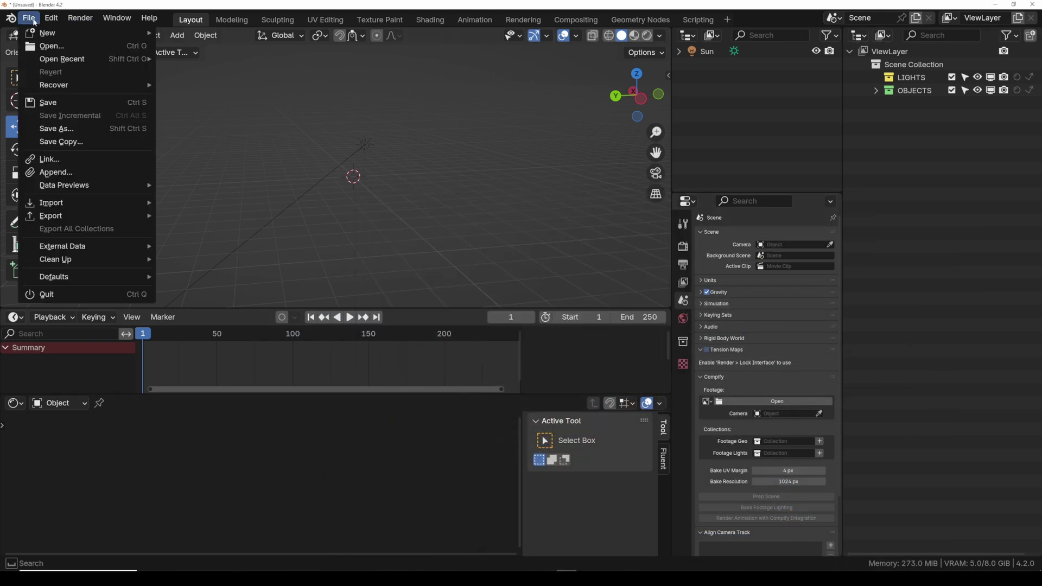
{"action": "mouse_move", "coordinate": [76, 203]}
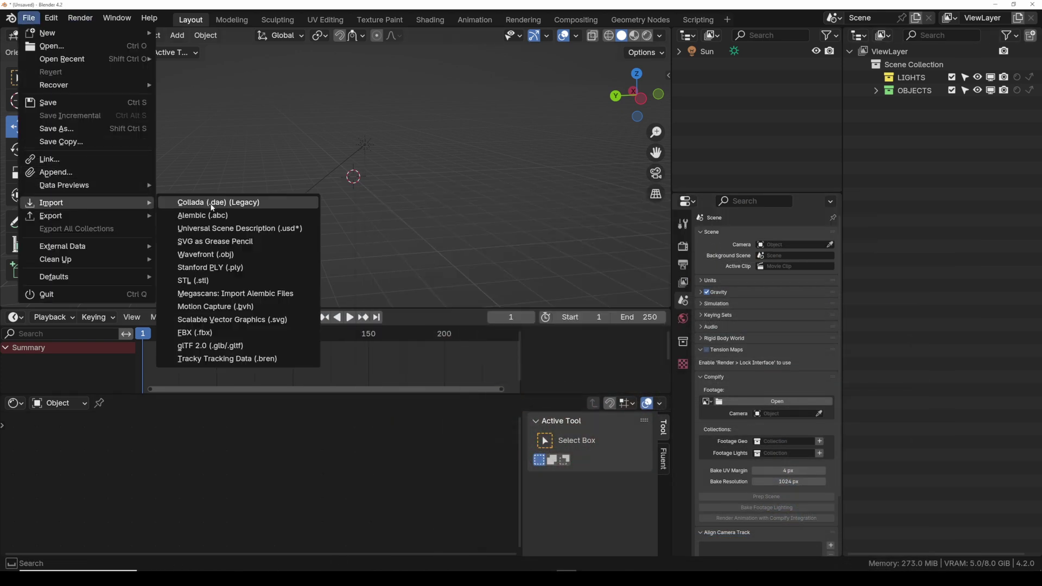
{"action": "left_click", "coordinate": [228, 228]}
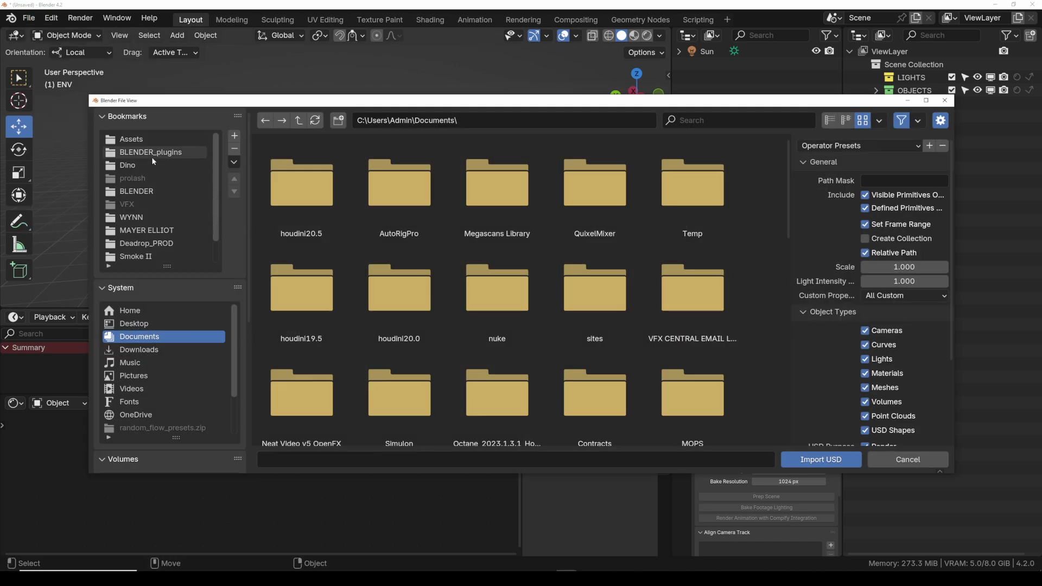
{"action": "left_click", "coordinate": [136, 191]}
{"action": "scroll", "coordinate": [326, 272], "scroll_direction": "down", "scroll_amount": 5}
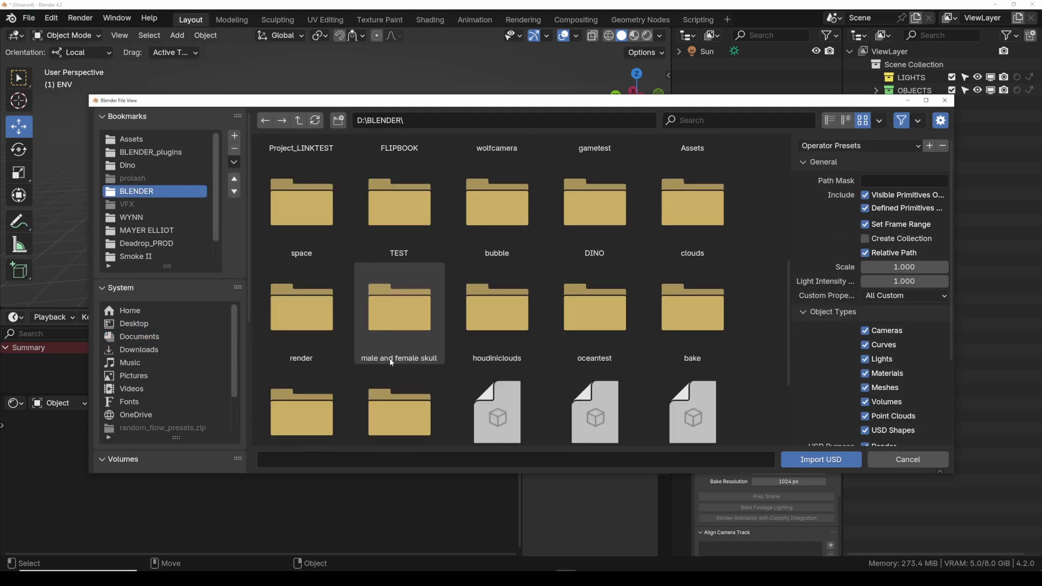
{"action": "scroll", "coordinate": [405, 370], "scroll_direction": "down", "scroll_amount": 2}
{"action": "left_click", "coordinate": [497, 334]}
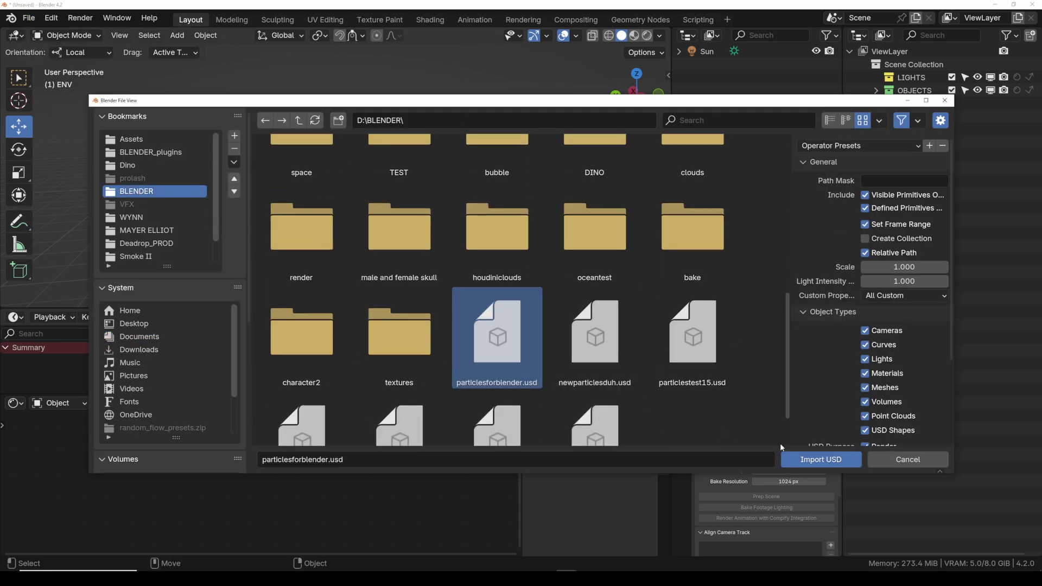
{"action": "left_click", "coordinate": [819, 461]}
Play and scrub through the imported particle animation, preview it in rendered shading, and return to solid shading
{"action": "left_click_drag", "start_coordinate": [194, 338], "coordinate": [329, 339]}
{"action": "key", "text": "space"}
{"action": "scroll", "coordinate": [384, 238], "scroll_direction": "up", "scroll_amount": 8}
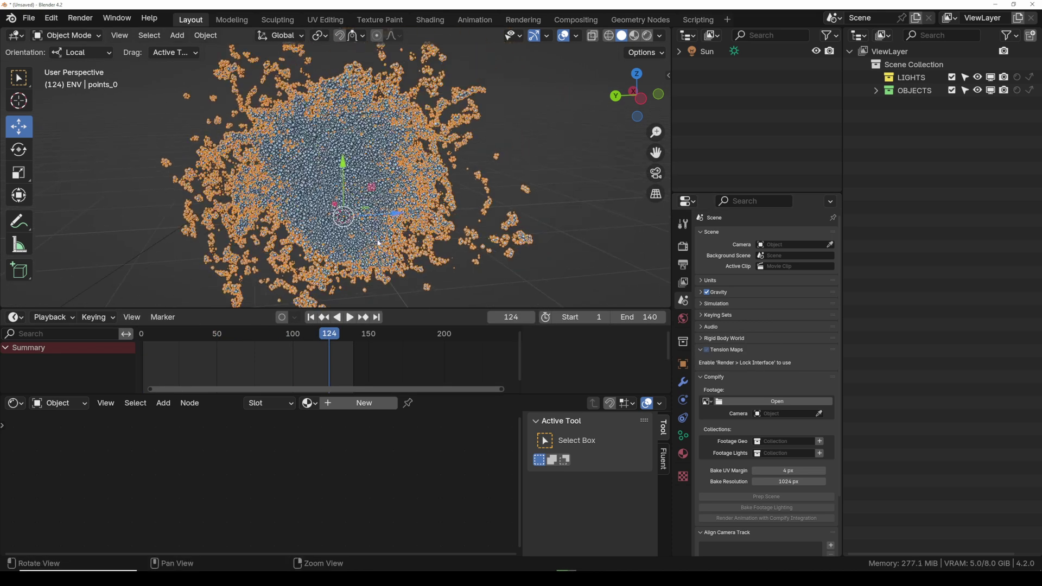
{"action": "middle_click_drag", "start_coordinate": [384, 237], "coordinate": [346, 266]}
{"action": "key", "text": "space"}
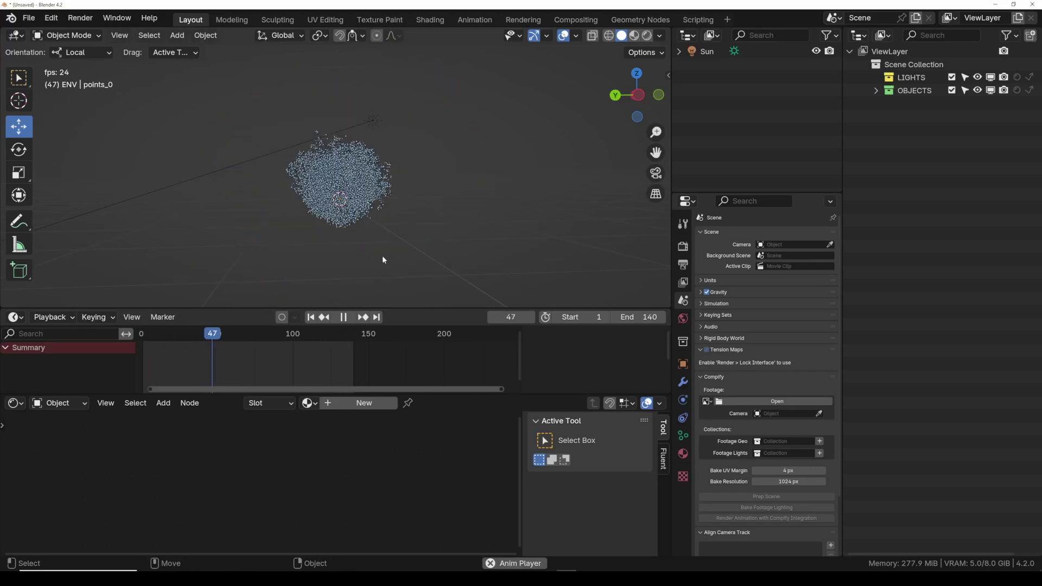
{"action": "key", "text": "space"}
{"action": "mouse_move", "coordinate": [364, 223]}
{"action": "middle_mouse_down", "text": "ctrl"}
{"action": "mouse_move", "coordinate": [432, 168]}
{"action": "mouse_move", "coordinate": [407, 189]}
{"action": "middle_mouse_up", "text": "ctrl"}
{"action": "left_click", "coordinate": [647, 37]}
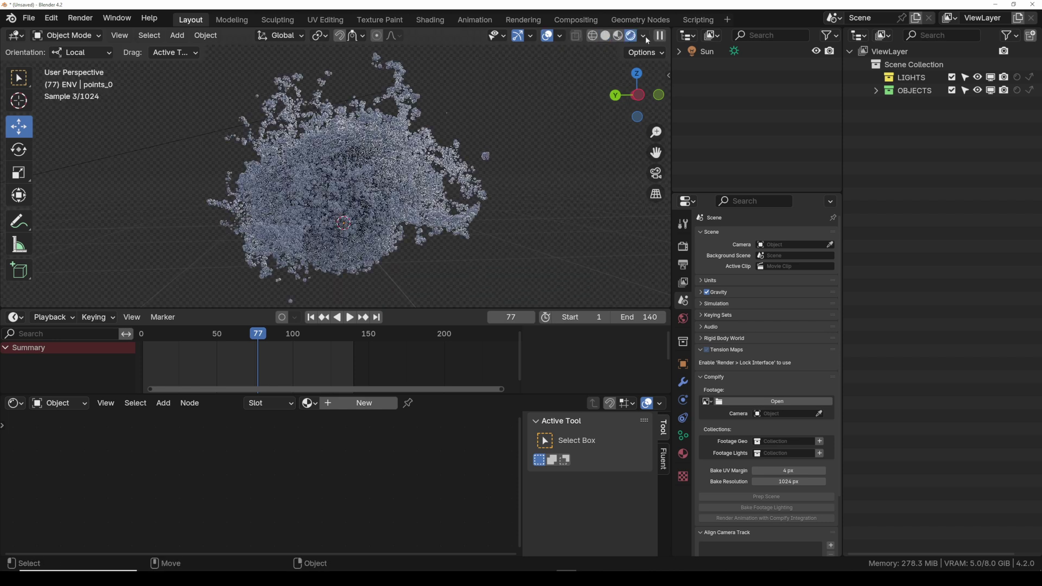
{"action": "left_click", "coordinate": [605, 36]}
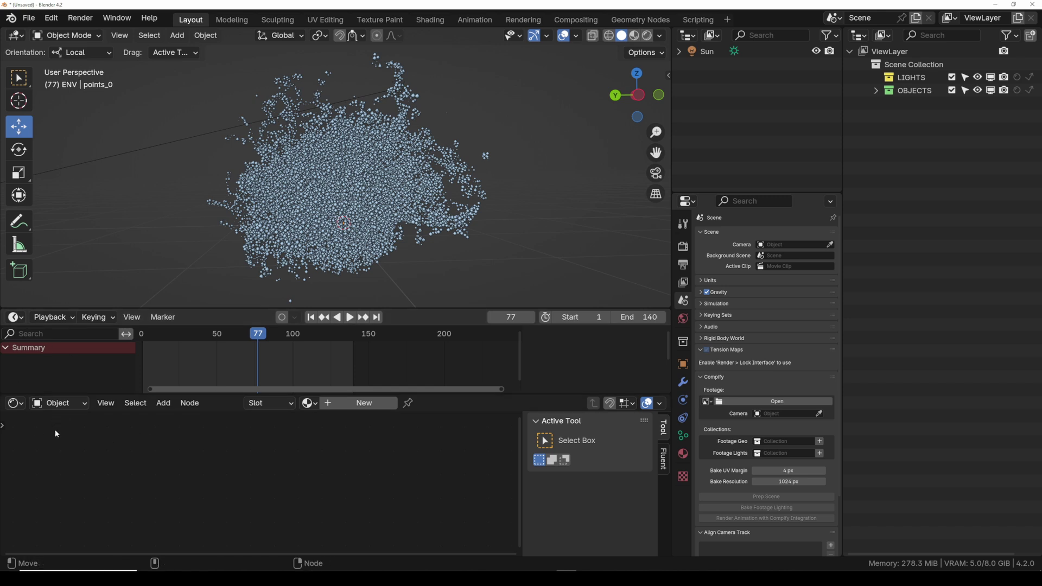
Change the timeline area to a Geometry Node Editor with a new node group for points_0, and enlarge that area
{"action": "left_click", "coordinate": [15, 317]}
{"action": "left_click", "coordinate": [61, 423]}
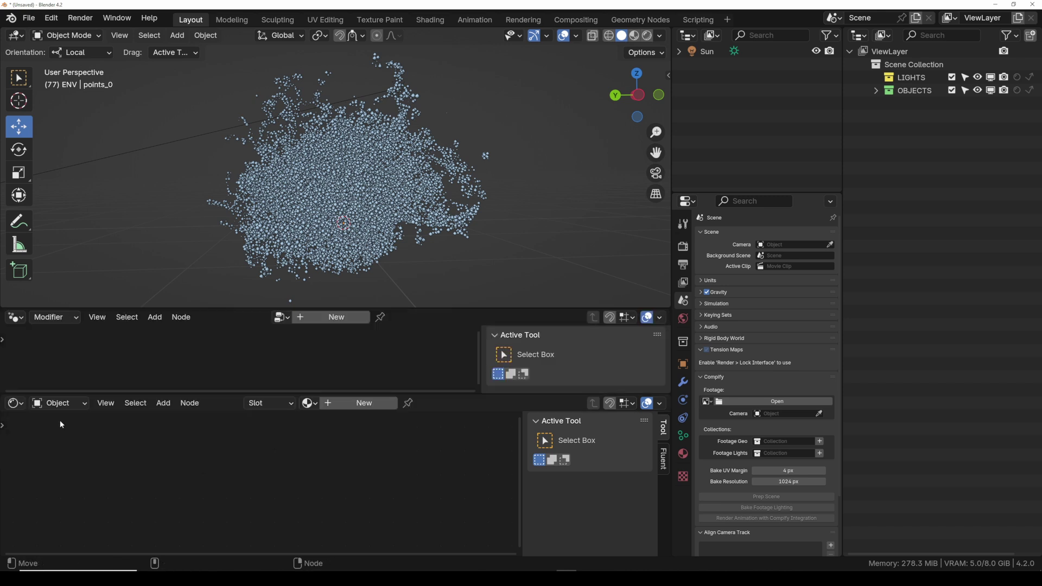
{"action": "left_click", "coordinate": [337, 317]}
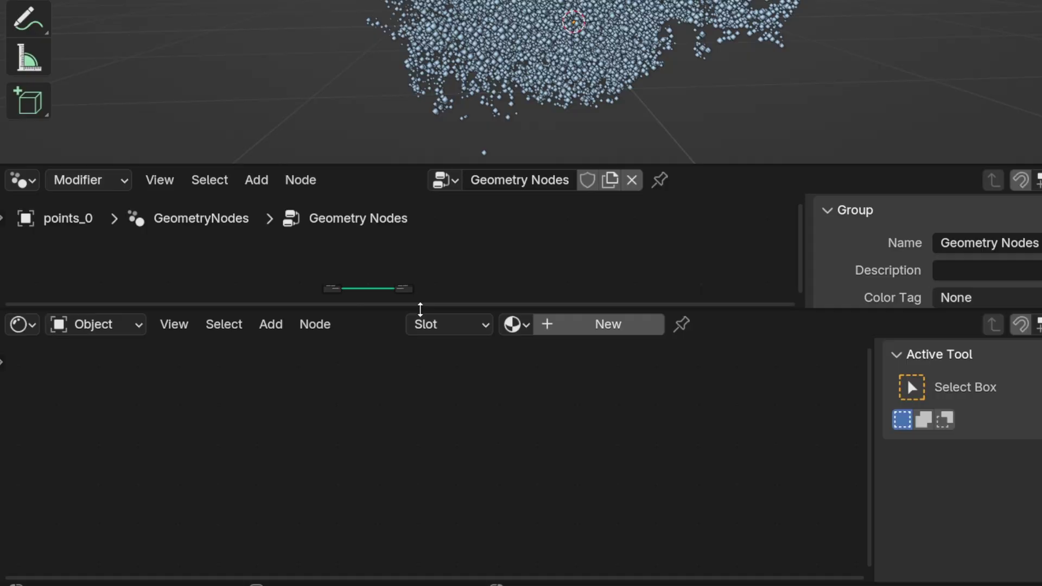
{"action": "left_click_drag", "start_coordinate": [420, 309], "coordinate": [396, 470]}
{"action": "middle_click_drag", "start_coordinate": [390, 400], "coordinate": [558, 344]}
{"action": "left_click_drag", "start_coordinate": [5, 466], "coordinate": [14, 541]}
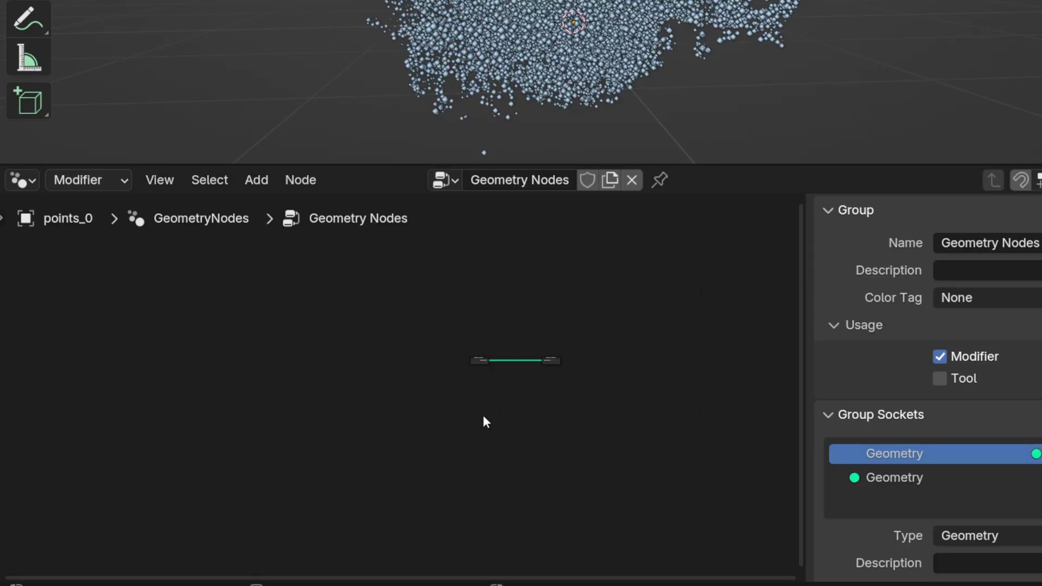
Insert a Set Material node between the Group Input and Group Output nodes
{"action": "scroll", "coordinate": [520, 414], "scroll_direction": "up", "scroll_amount": 4}
{"action": "middle_click_drag", "start_coordinate": [584, 409], "coordinate": [493, 402]}
{"action": "scroll", "coordinate": [543, 402], "scroll_direction": "up", "scroll_amount": 1}
{"action": "middle_click_drag", "start_coordinate": [597, 401], "coordinate": [529, 403]}
{"action": "key", "text": "shift+a"}
{"action": "type", "text": "se"}
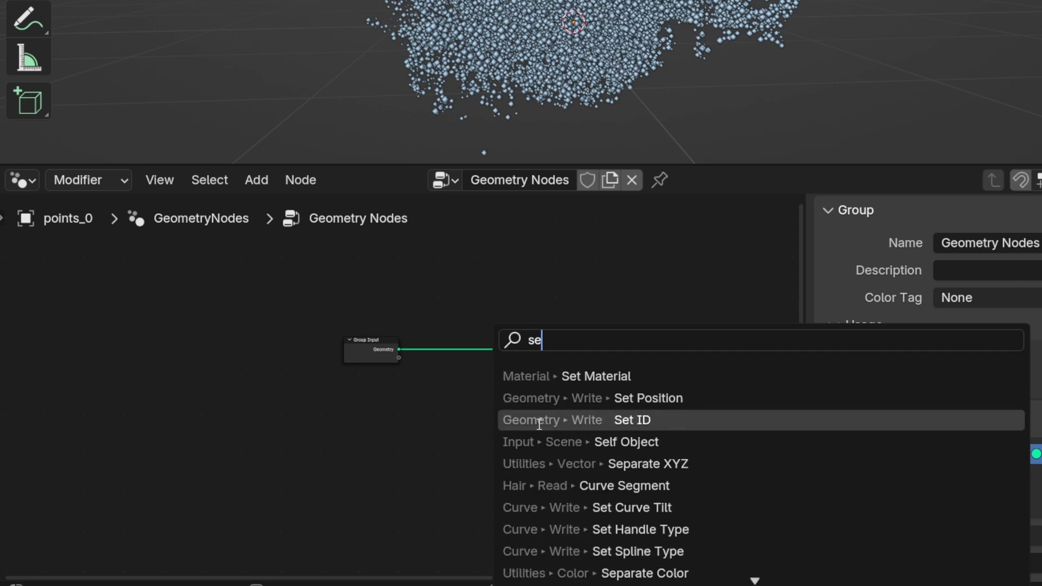
{"action": "left_click", "coordinate": [543, 376]}
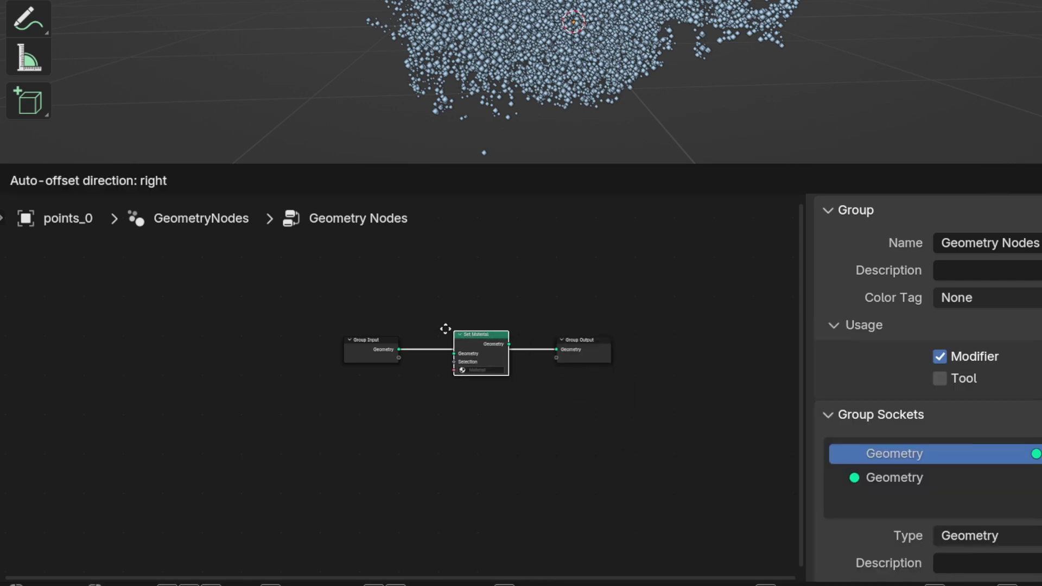
{"action": "left_click", "coordinate": [481, 343]}
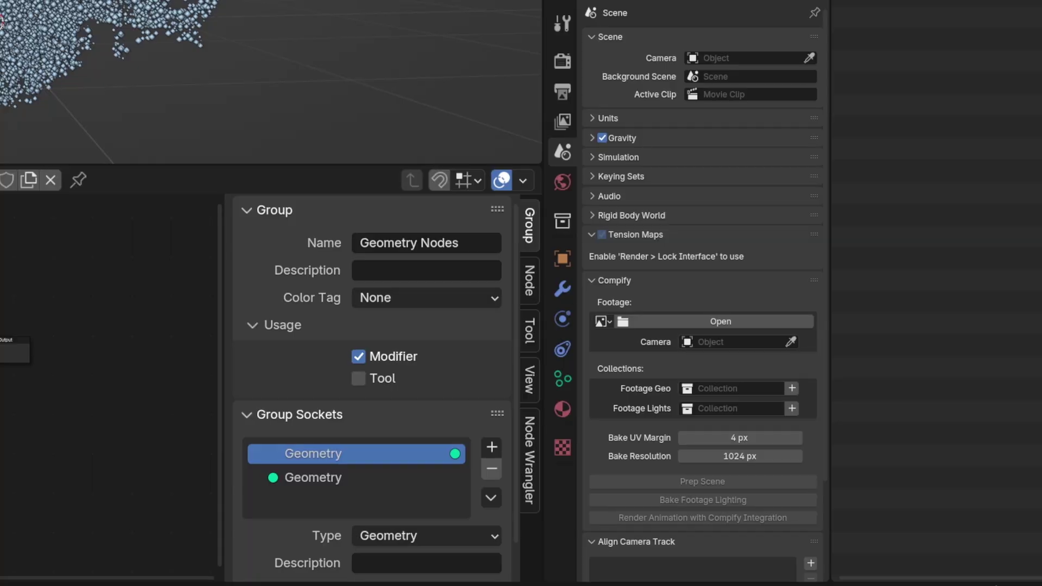
Assign the material named Material in the Set Material node and change the node area to the Shader Editor
{"action": "left_click", "coordinate": [563, 410]}
{"action": "left_click", "coordinate": [712, 99]}
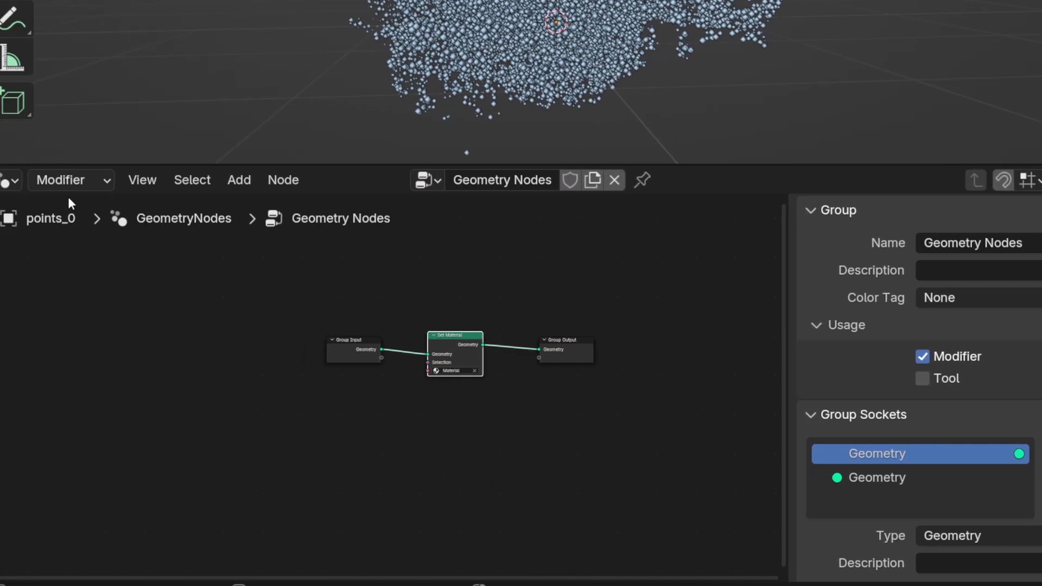
{"action": "left_click", "coordinate": [9, 179]}
{"action": "left_click", "coordinate": [71, 180]}
{"action": "left_click", "coordinate": [10, 183]}
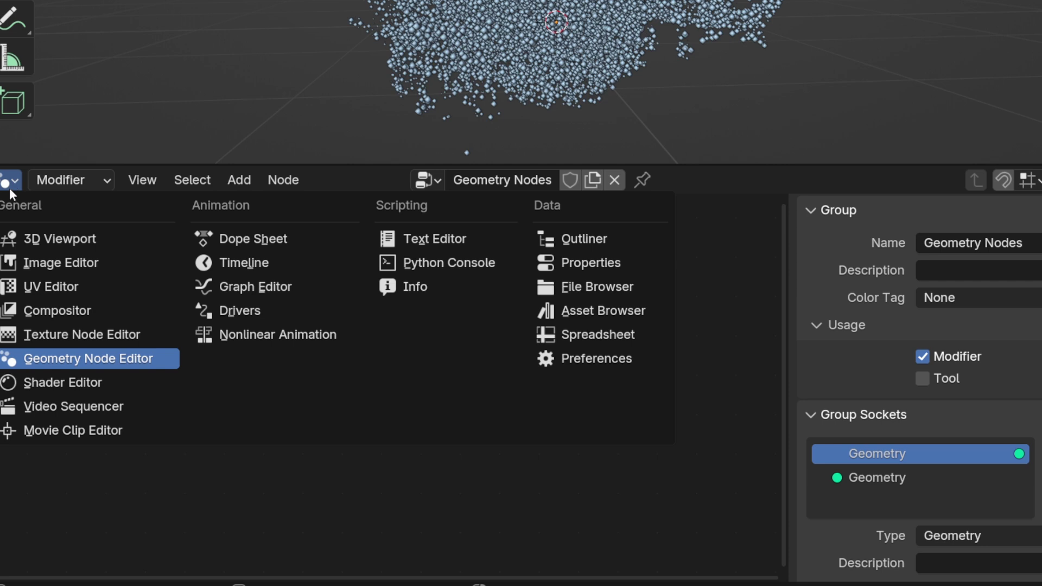
{"action": "left_click", "coordinate": [81, 383]}
Add an Attribute node named displayColor and connect its Color output to the Principled BSDF's Base Color
{"action": "key", "text": "shift+a"}
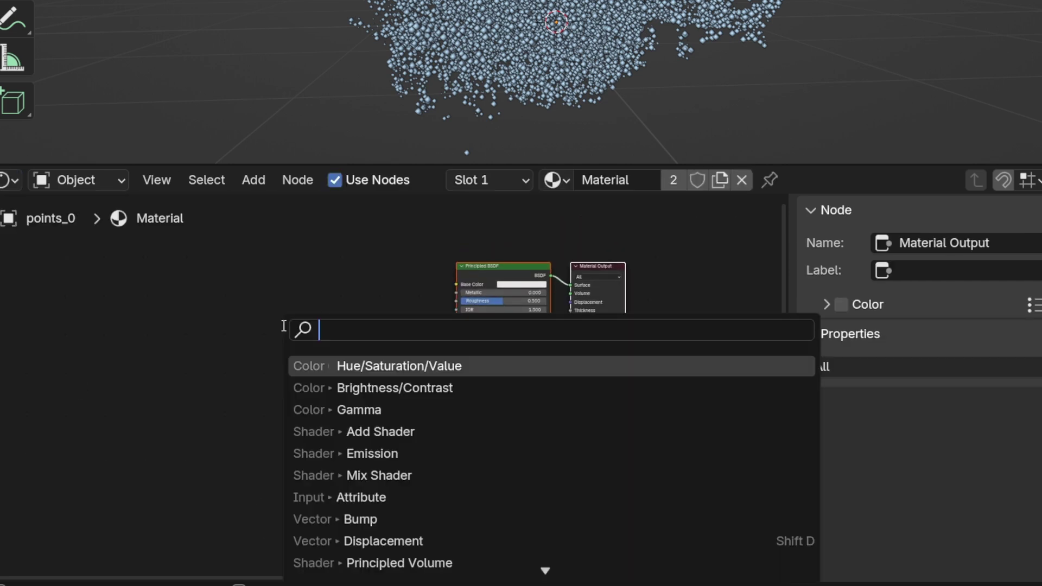
{"action": "type", "text": "att"}
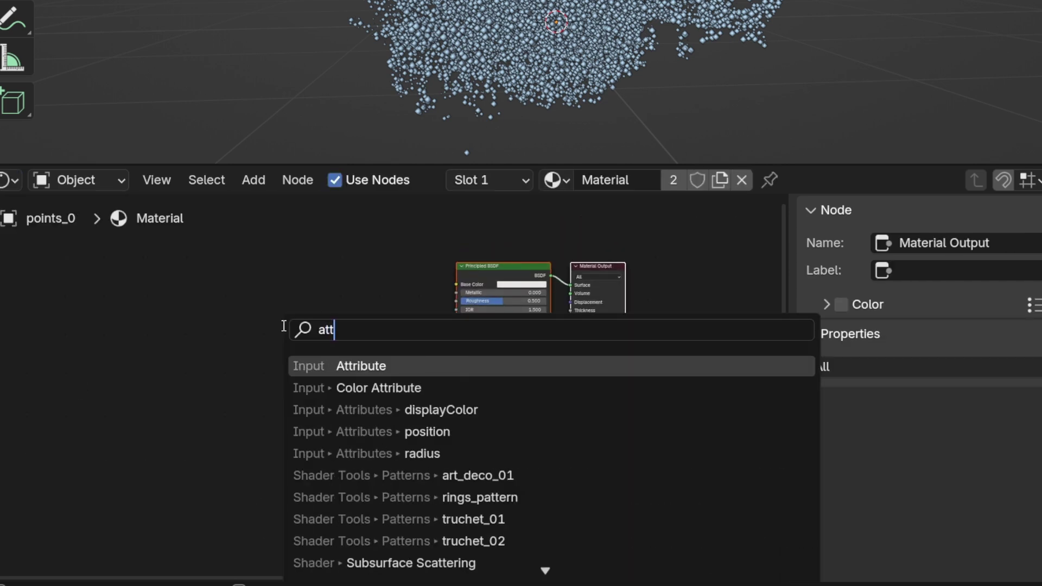
{"action": "left_click", "coordinate": [376, 368]}
{"action": "left_click", "coordinate": [303, 388]}
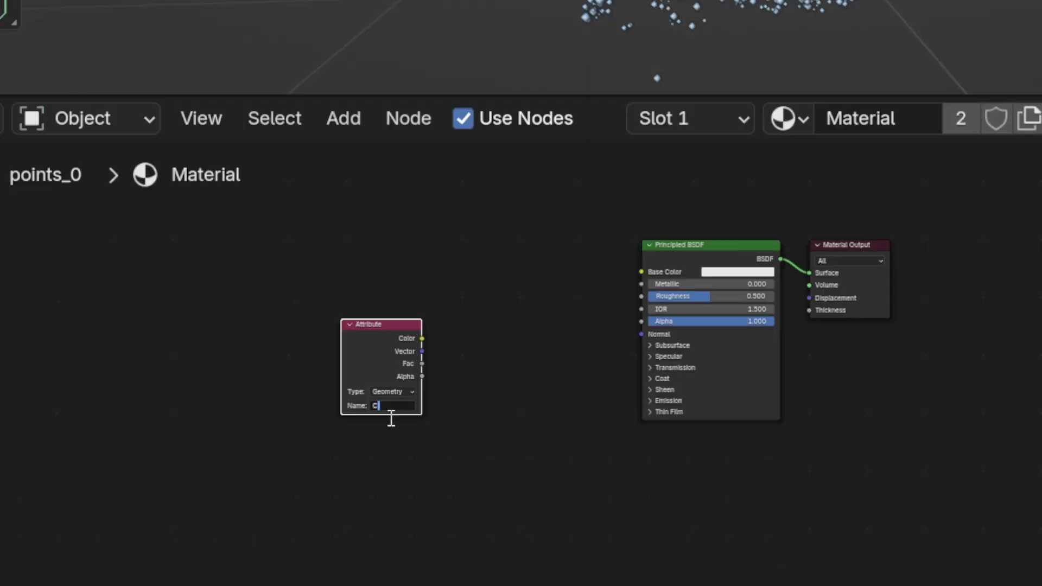
{"action": "type", "text": "C"}
{"action": "left_click_drag", "start_coordinate": [421, 338], "coordinate": [640, 272]}
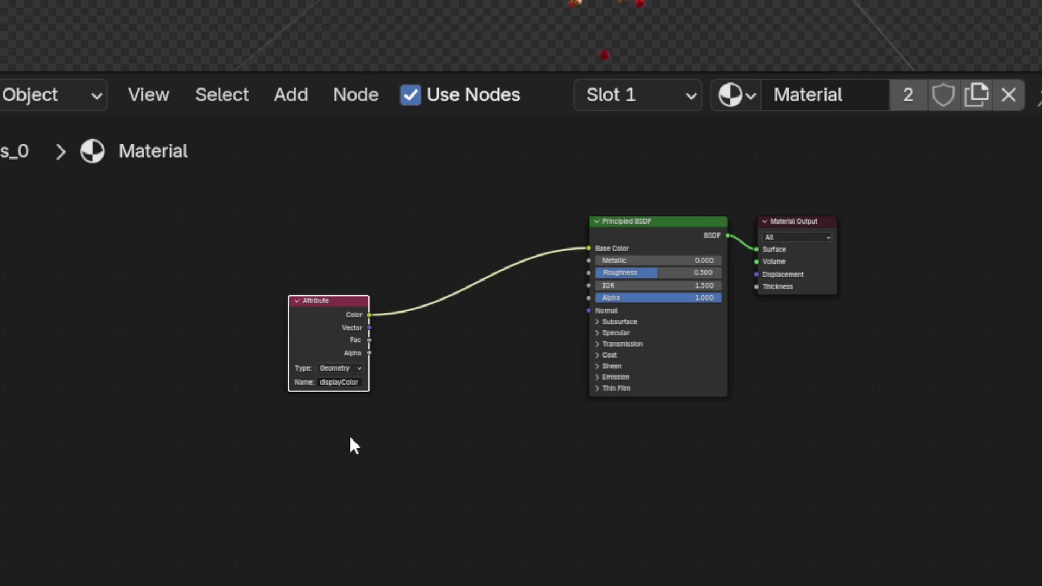
Examine the Attribute node's settings and the particle colors in the rendered viewport
{"action": "middle_click_drag", "start_coordinate": [331, 434], "coordinate": [1021, 202], "text": "ctrl"}
{"action": "middle_click_drag", "start_coordinate": [379, 396], "coordinate": [434, 346], "text": "ctrl"}
{"action": "middle_click_drag", "start_coordinate": [180, 419], "coordinate": [389, 450]}
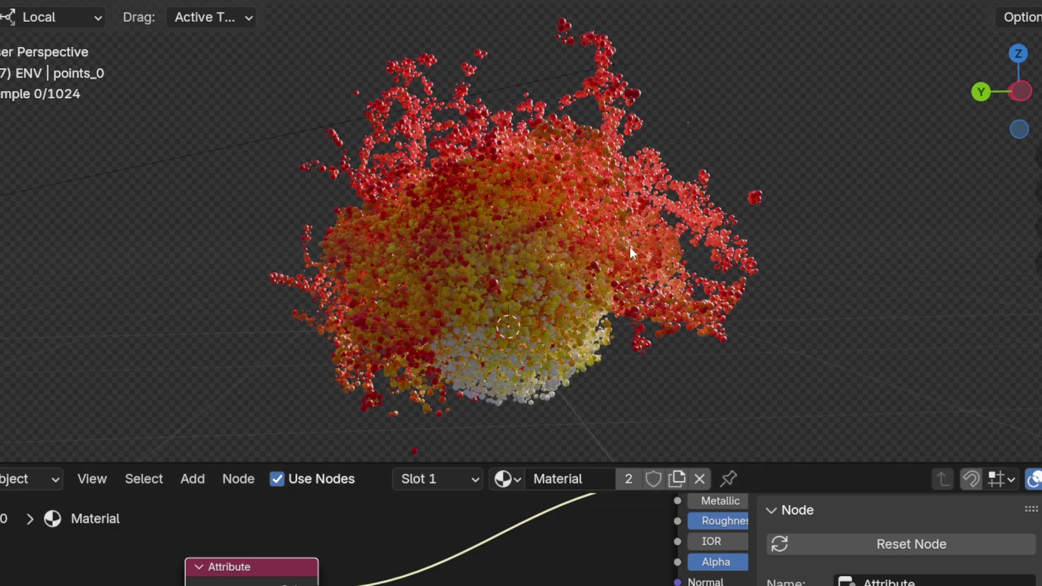
{"action": "middle_click_drag", "start_coordinate": [630, 246], "coordinate": [370, 296], "text": "ctrl"}
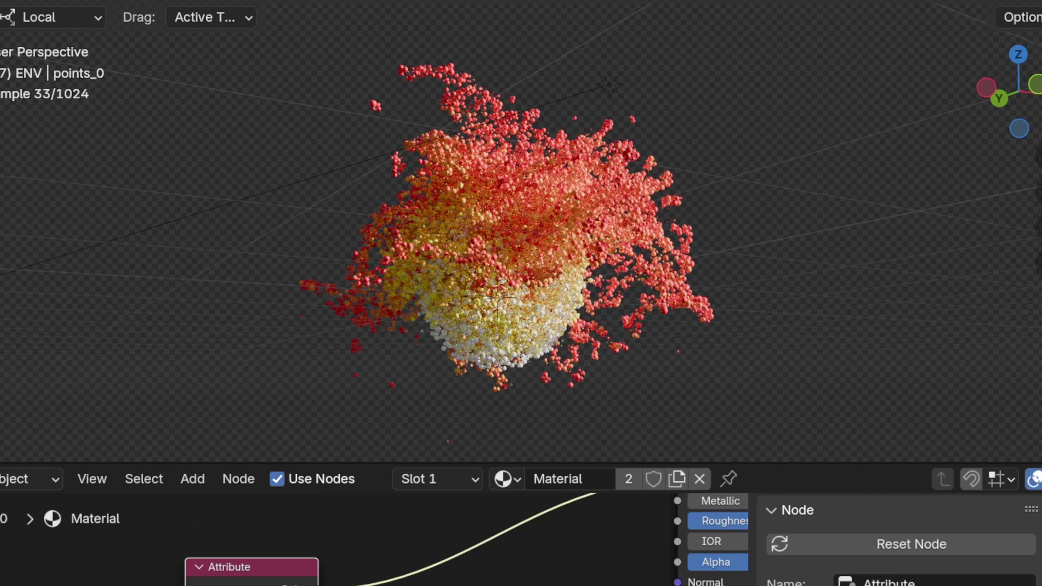
{"action": "middle_click_drag", "start_coordinate": [322, 537], "coordinate": [221, 532]}
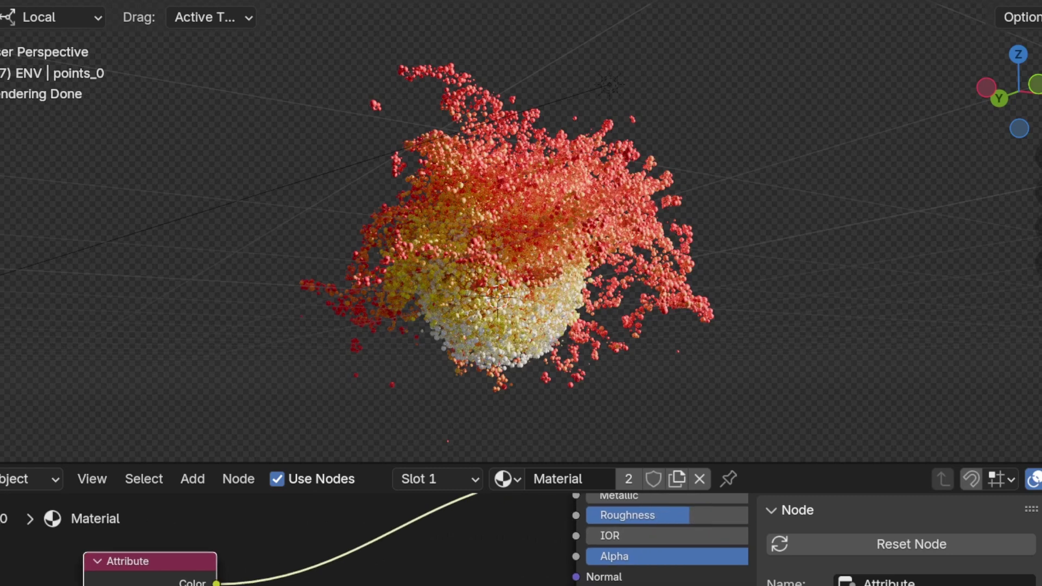
{"action": "scroll", "coordinate": [901, 543], "scroll_direction": "down", "scroll_amount": 1}
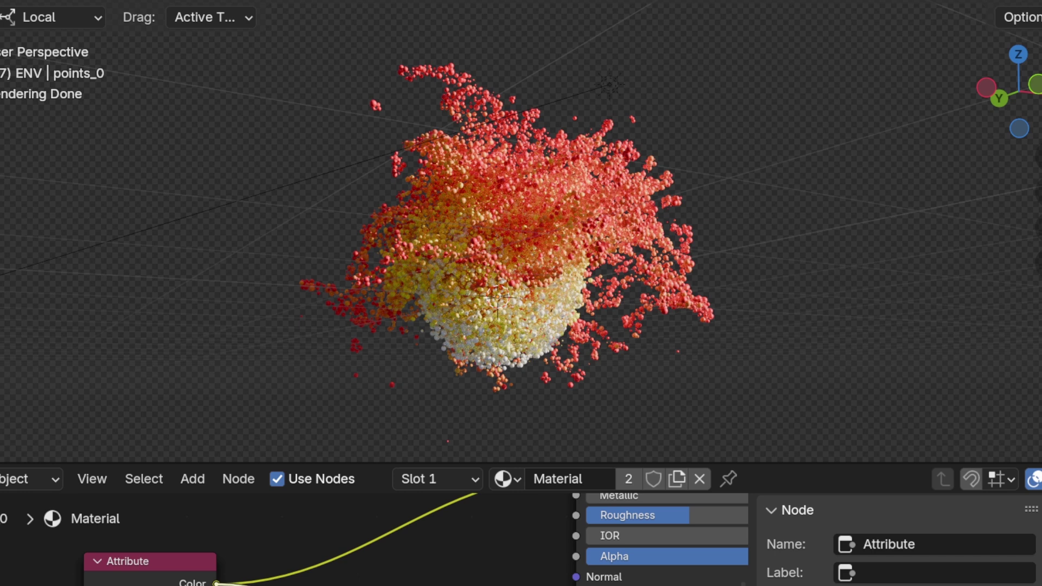
{"action": "middle_click_drag", "start_coordinate": [380, 543], "coordinate": [260, 538]}
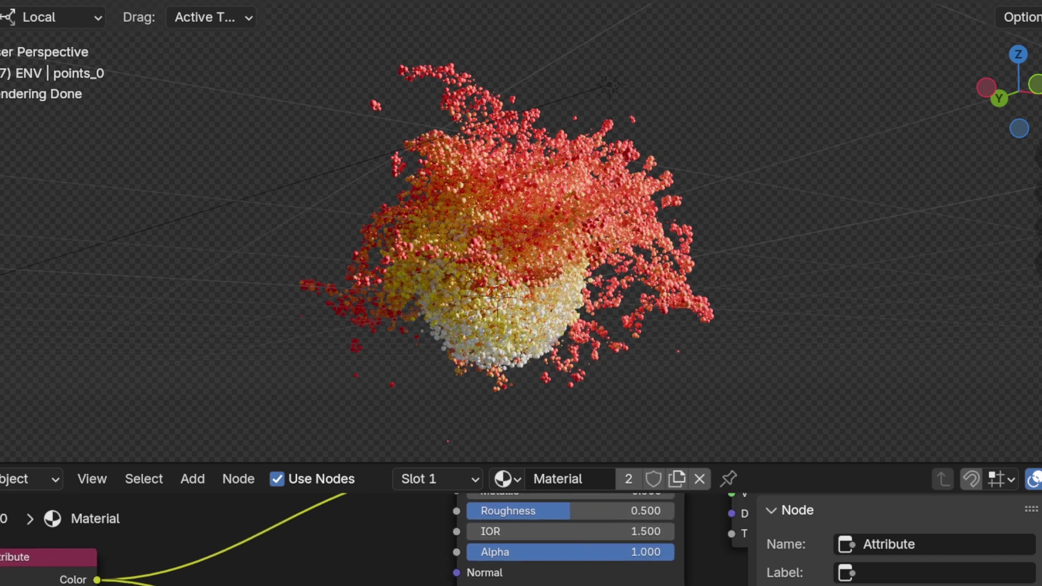